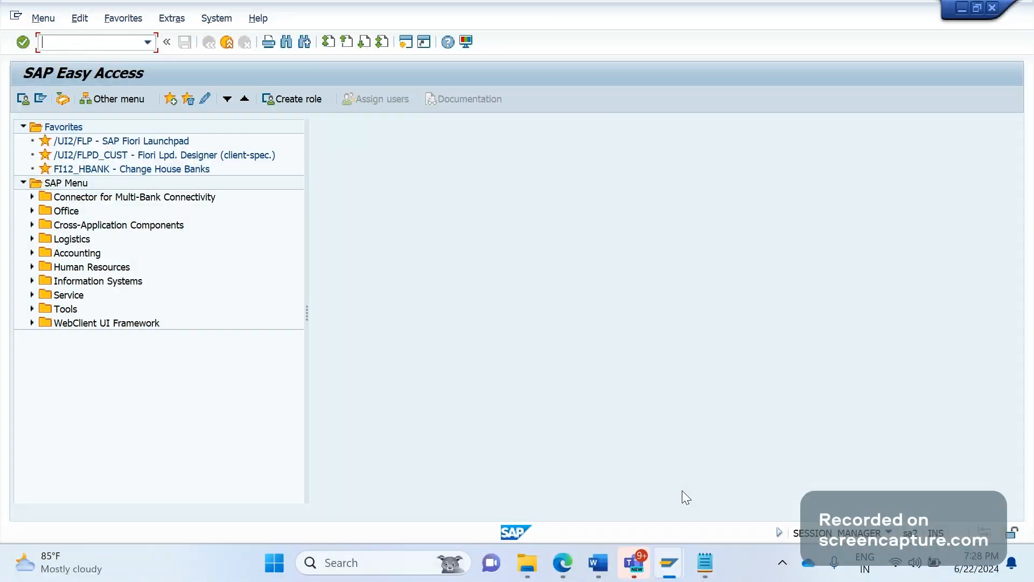
- Open transaction NACE and display the output types of the Sales application V1
text(/nnace)
key(Return)
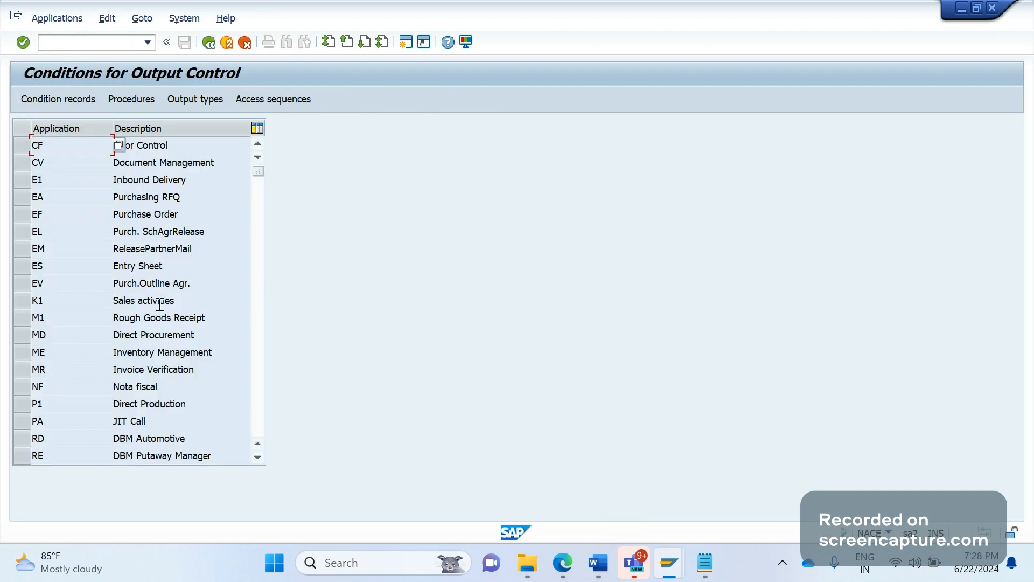
drag(253, 179, 257, 232)
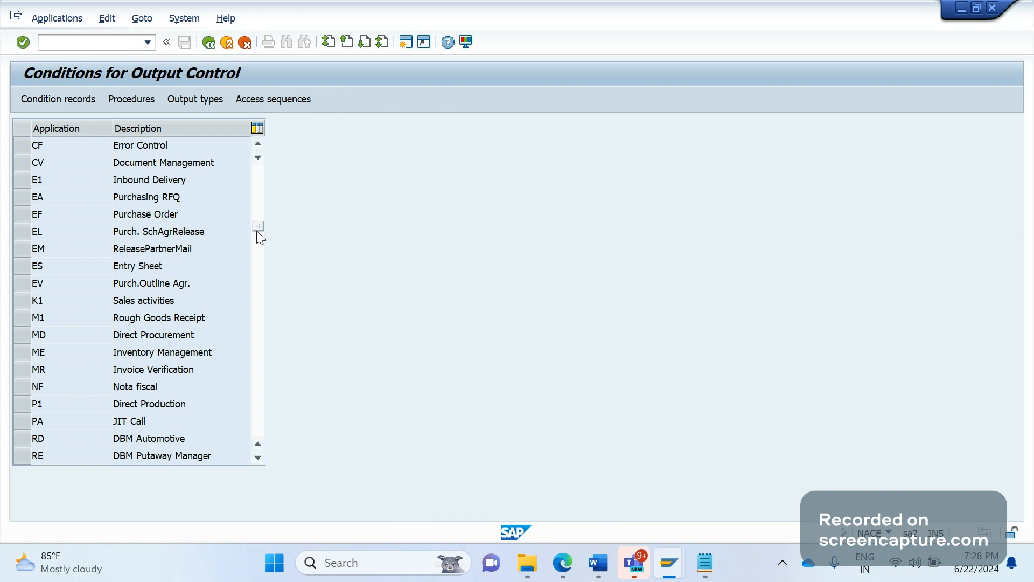
click(24, 408)
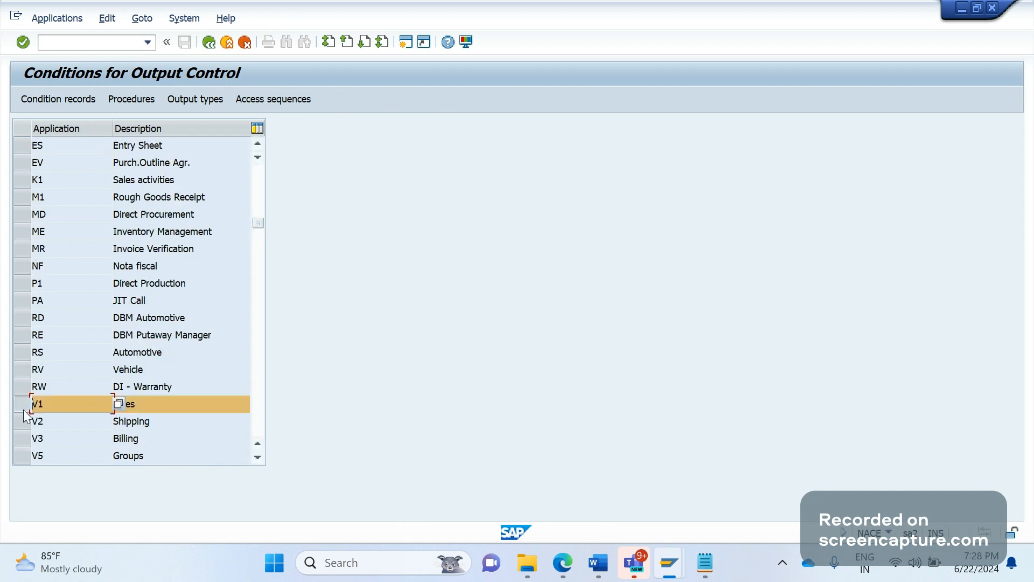
click(196, 105)
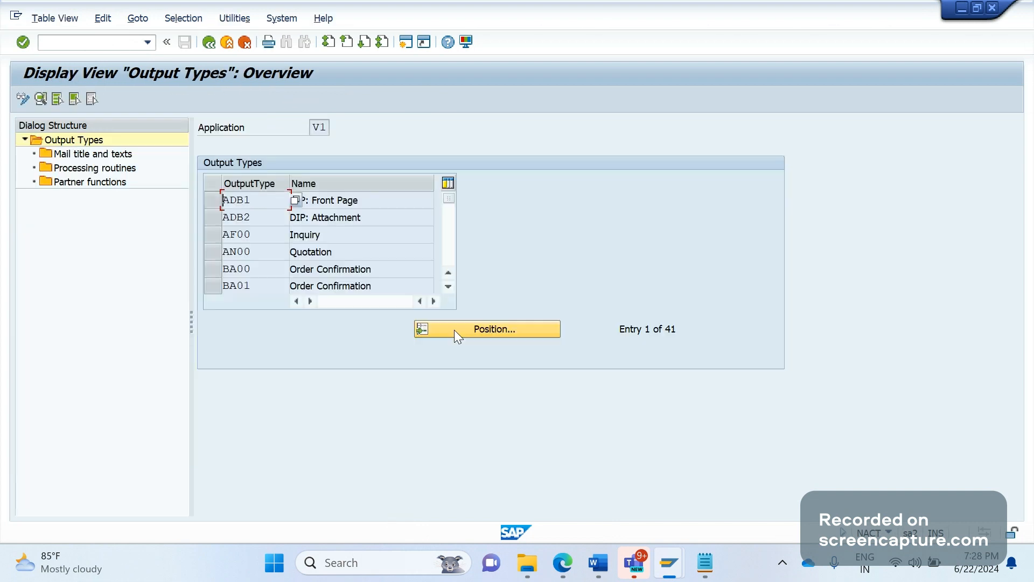
- Open the details of output type BA00 and look through its default values, time settings and general data
click(245, 268)
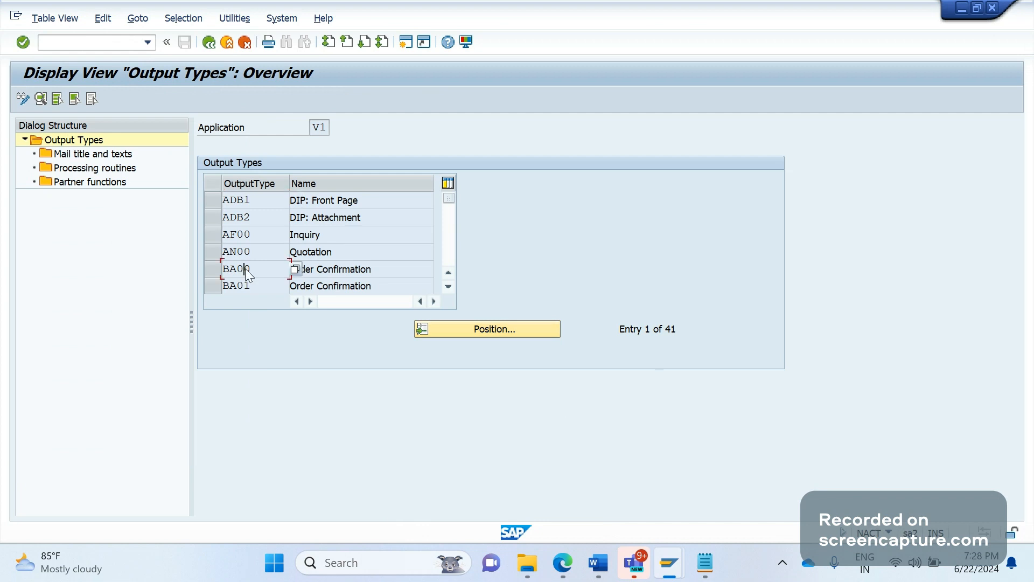
double_click(245, 268)
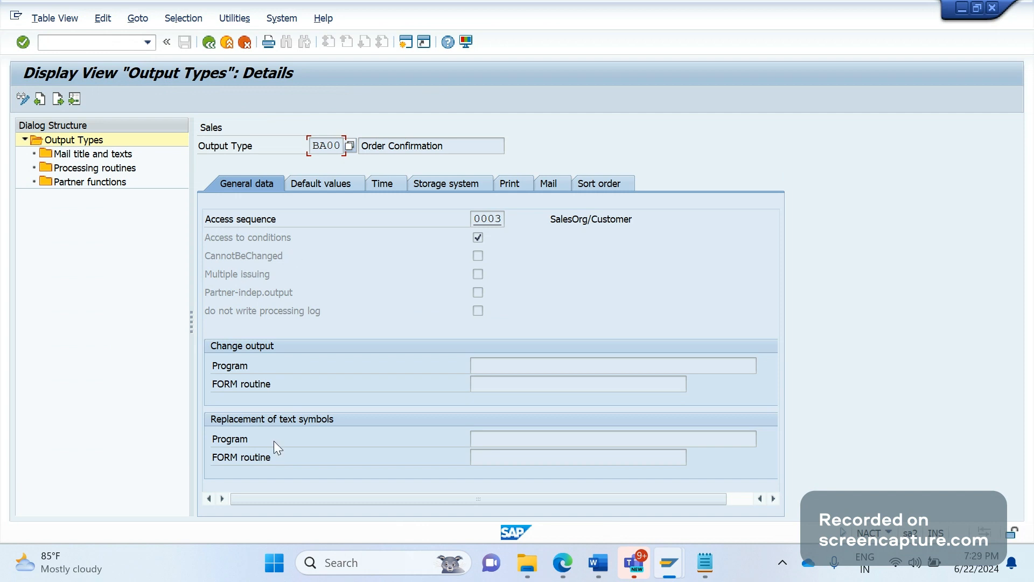
click(322, 184)
click(379, 185)
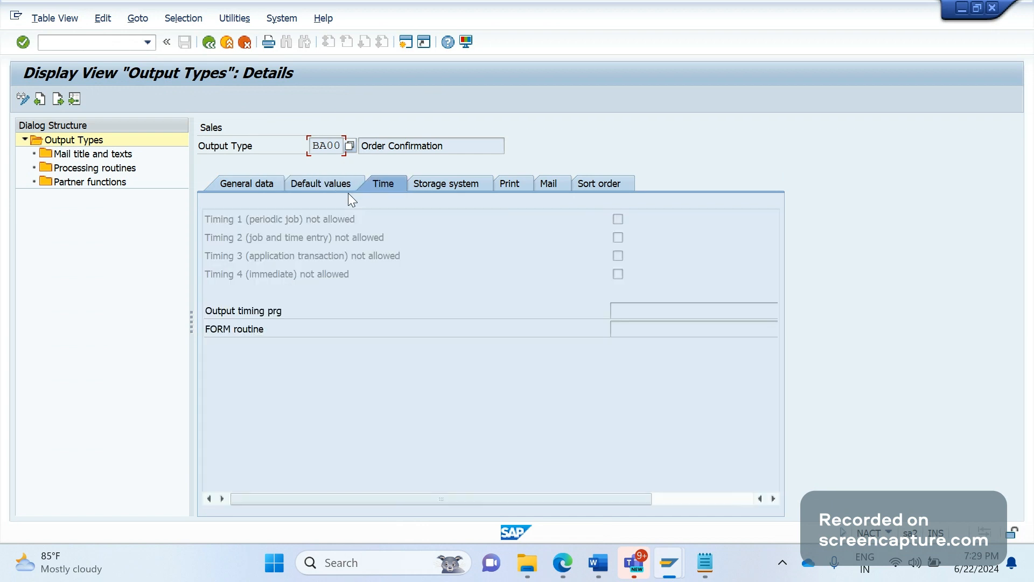
click(262, 185)
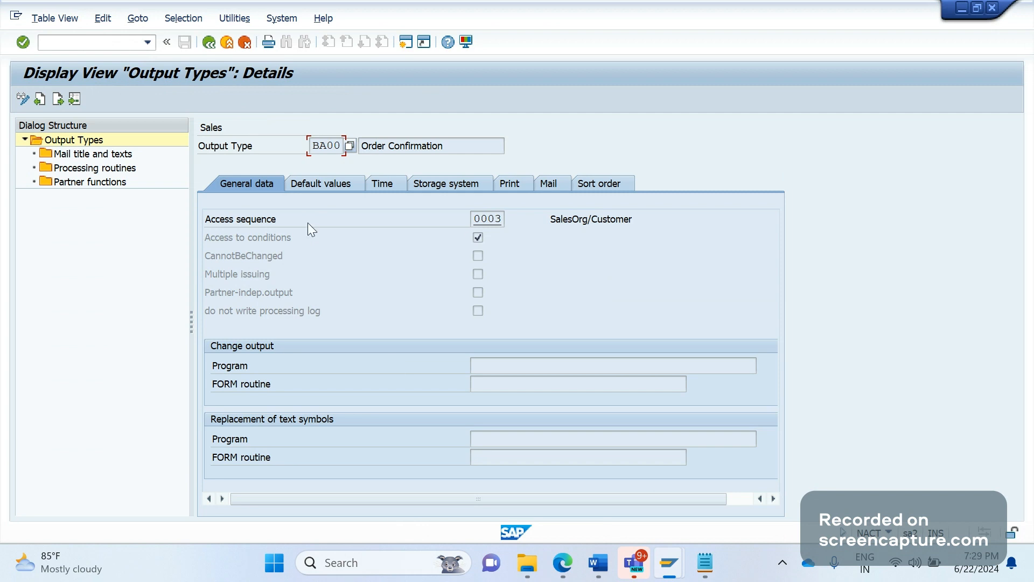
- View the access sequence assigned to BA00, return to the output type, and examine the Access to conditions option
click(488, 219)
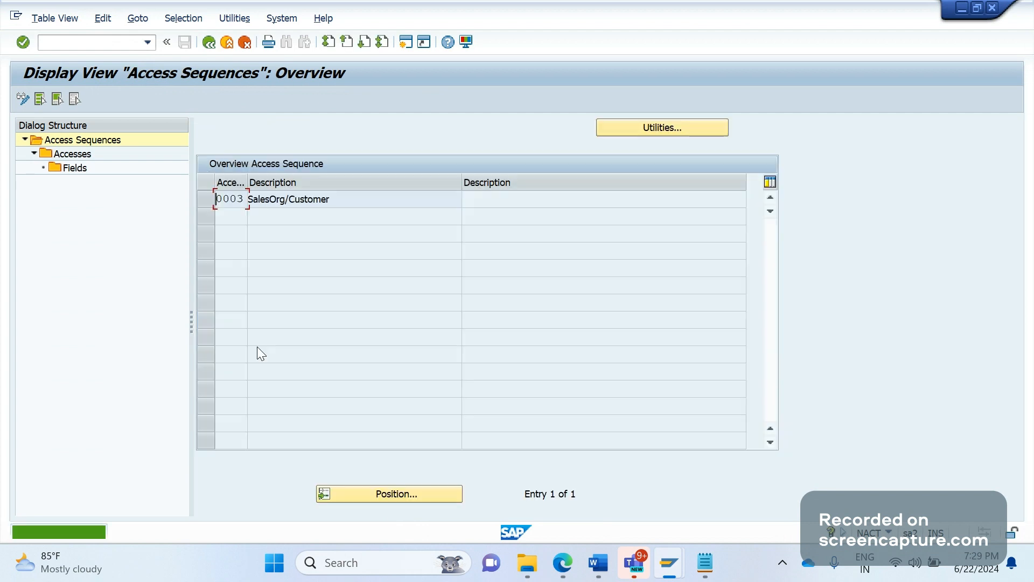
click(210, 44)
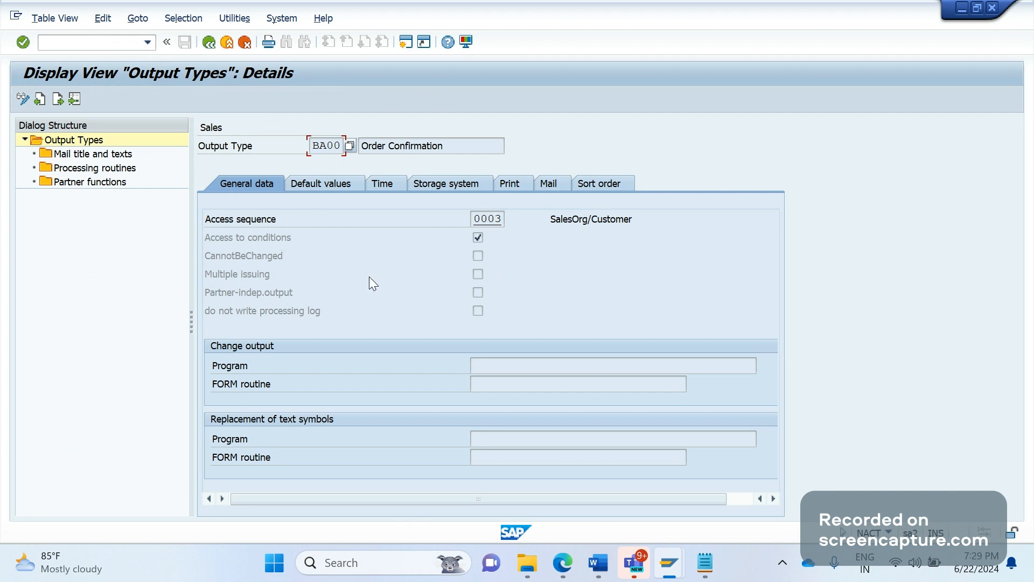
click(480, 245)
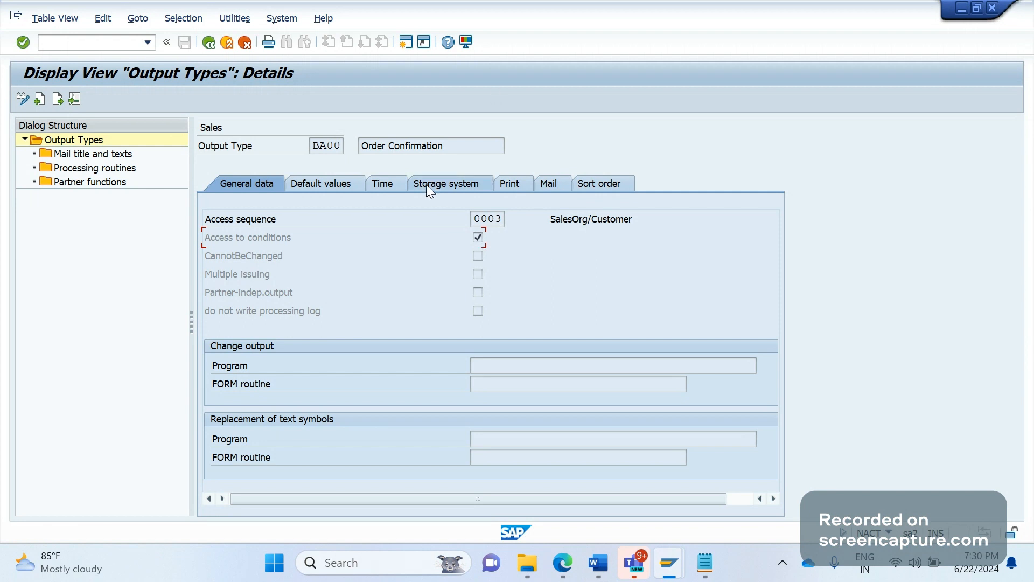
- Review the dispatch defaults and timing restrictions of BA00, and return to its general data
right_click(317, 190)
click(301, 184)
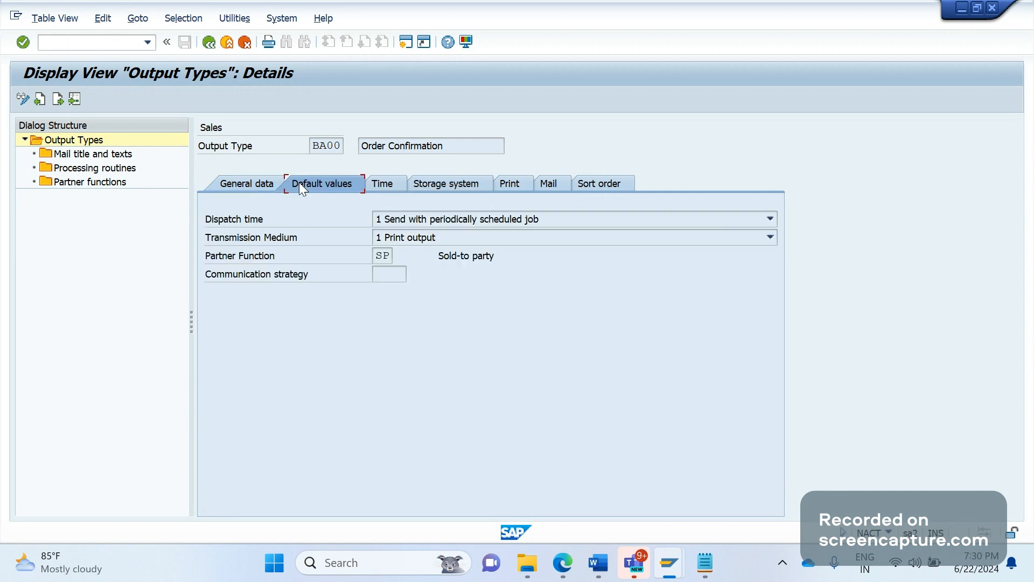
click(418, 189)
click(383, 185)
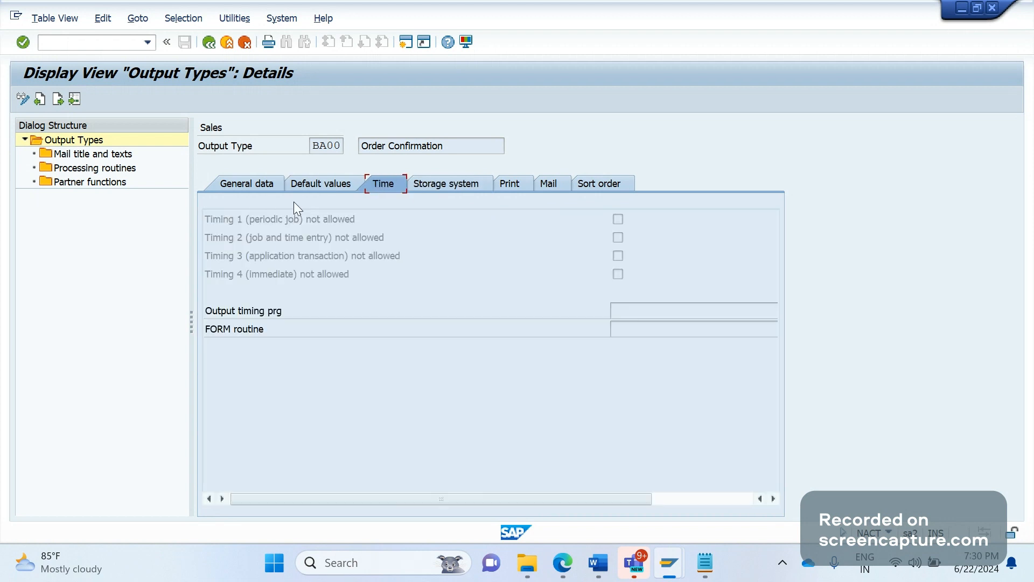
click(265, 188)
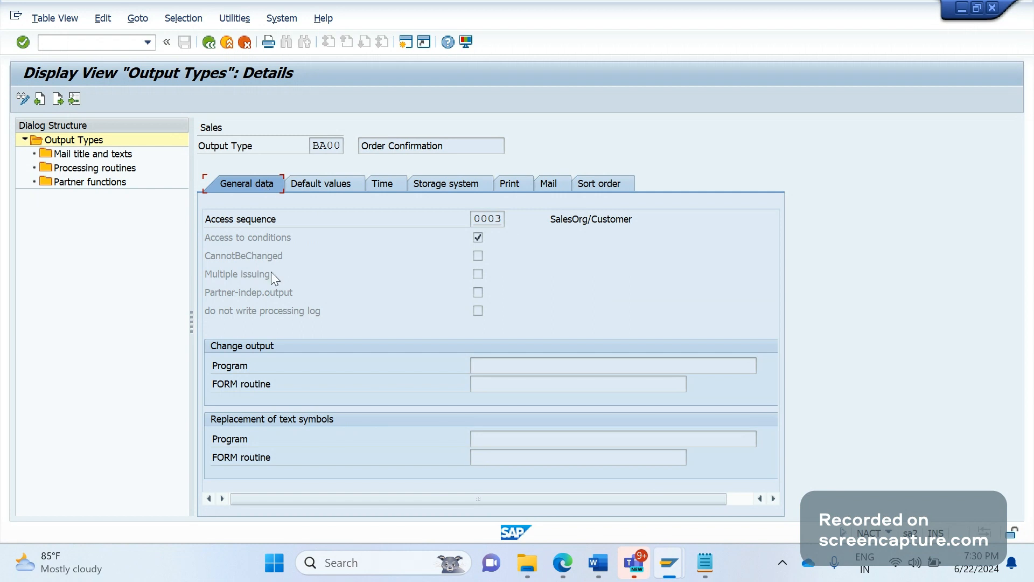
- Examine the CannotBeChanged, Multiple issuing, Partner-indep.output and processing log options of BA00
click(279, 260)
click(247, 279)
click(286, 297)
- Switch to SAP Logon, filter the connections by PFL, and log on to the PFL system
click(668, 563)
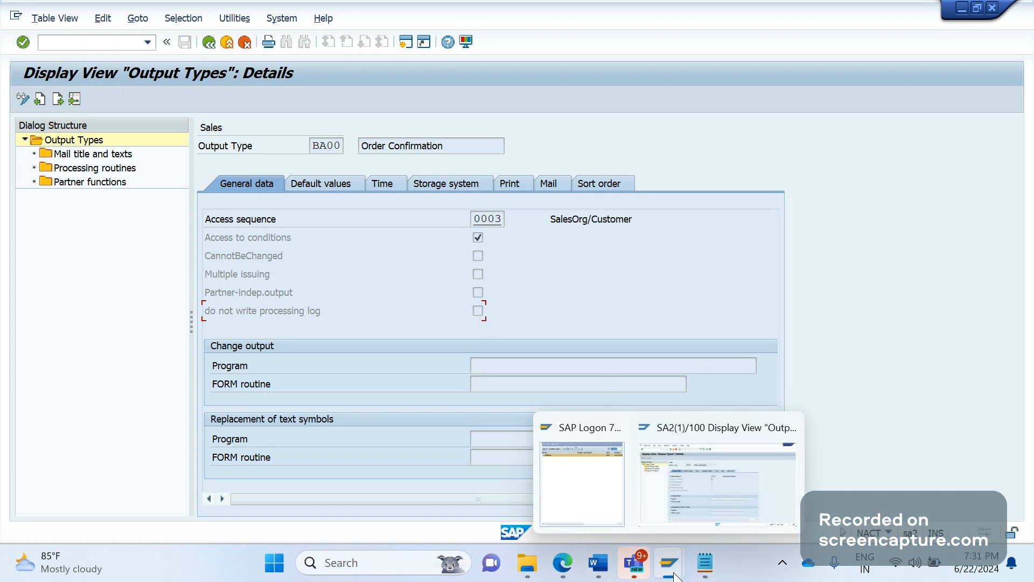
click(575, 506)
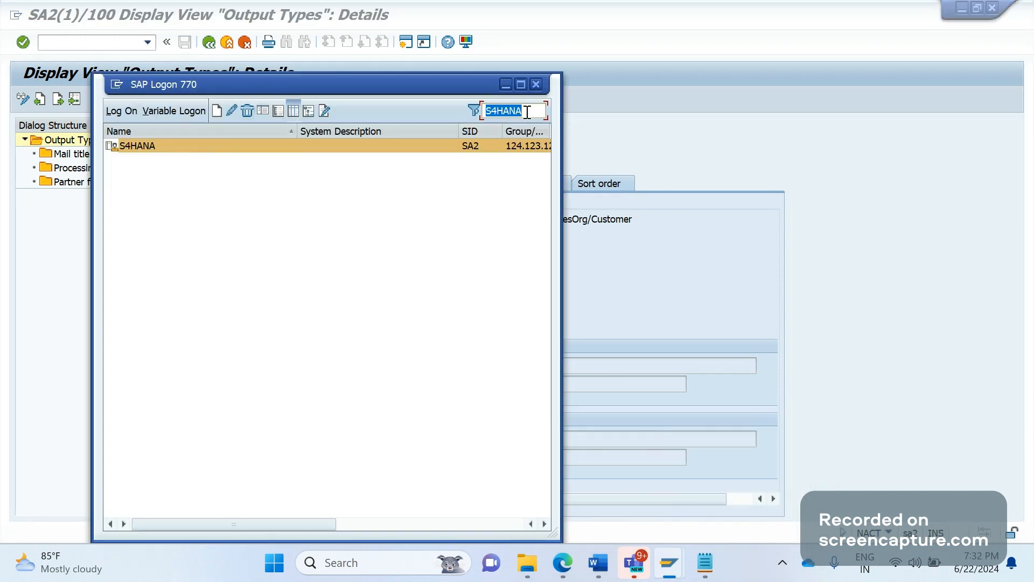
text(PFL)
double_click(155, 159)
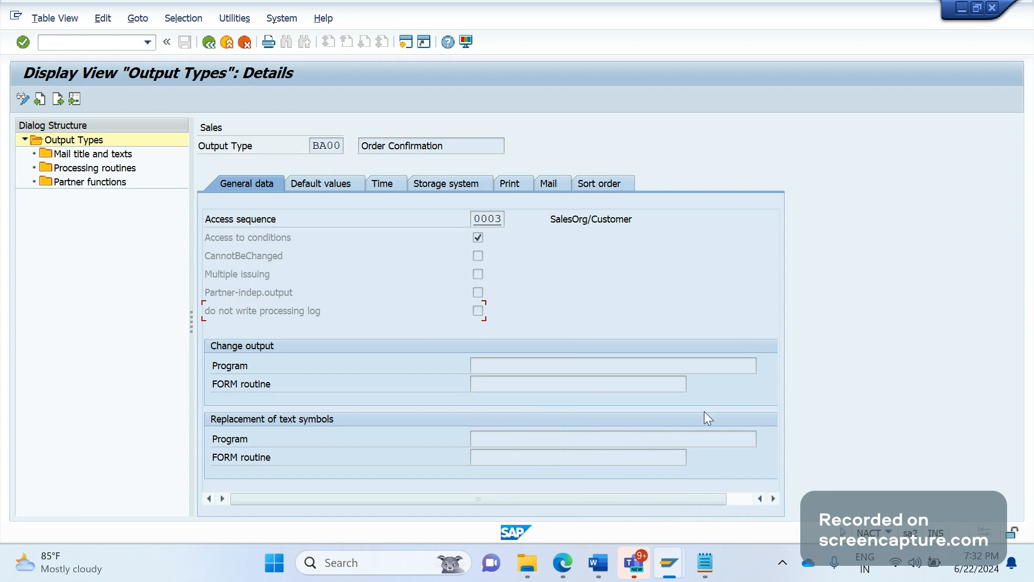
- Open transaction VA03 in the PFL session, enter the sales order number, and display the order
mouse_move(673, 575)
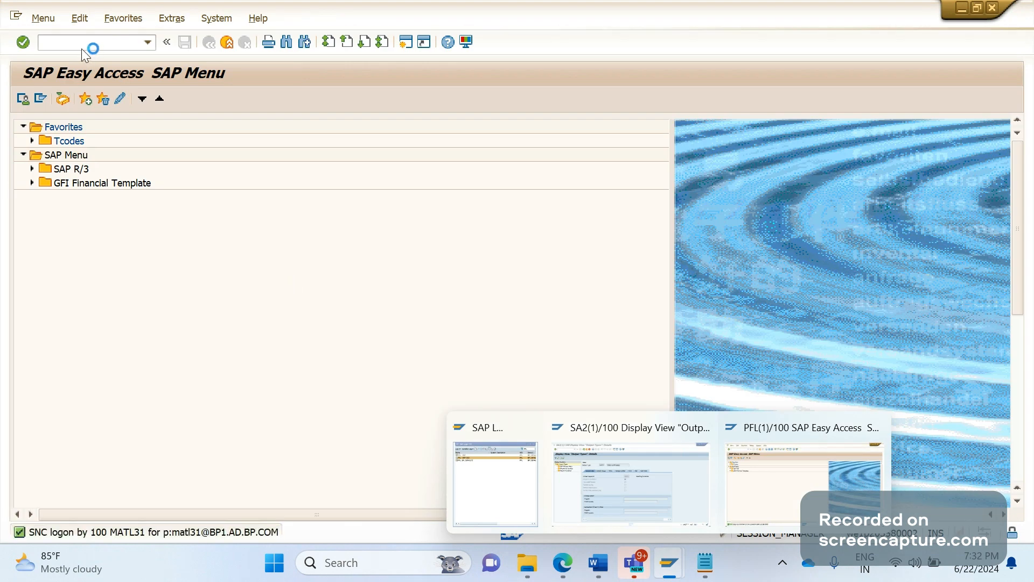
text(VA03)
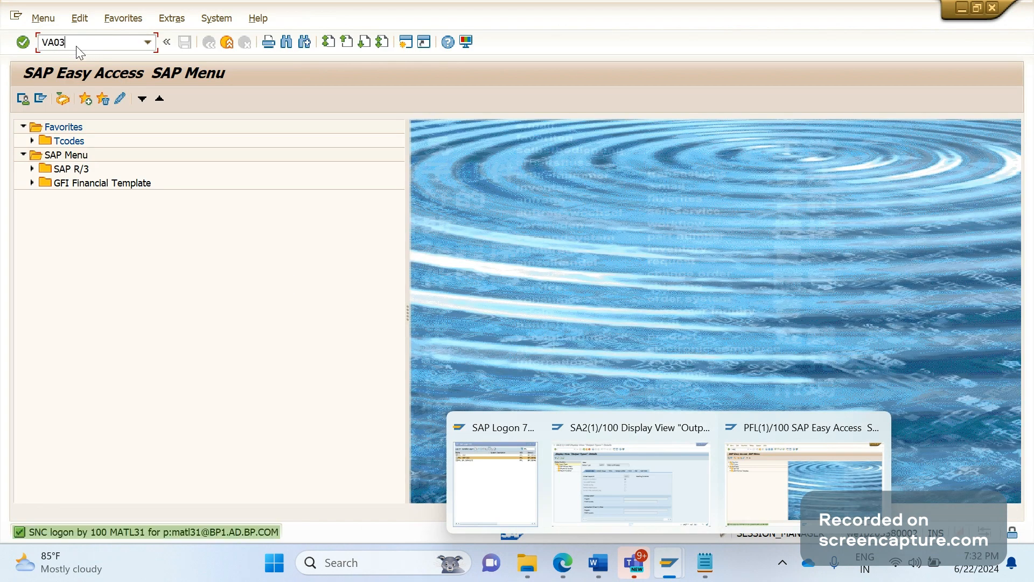
key(Return)
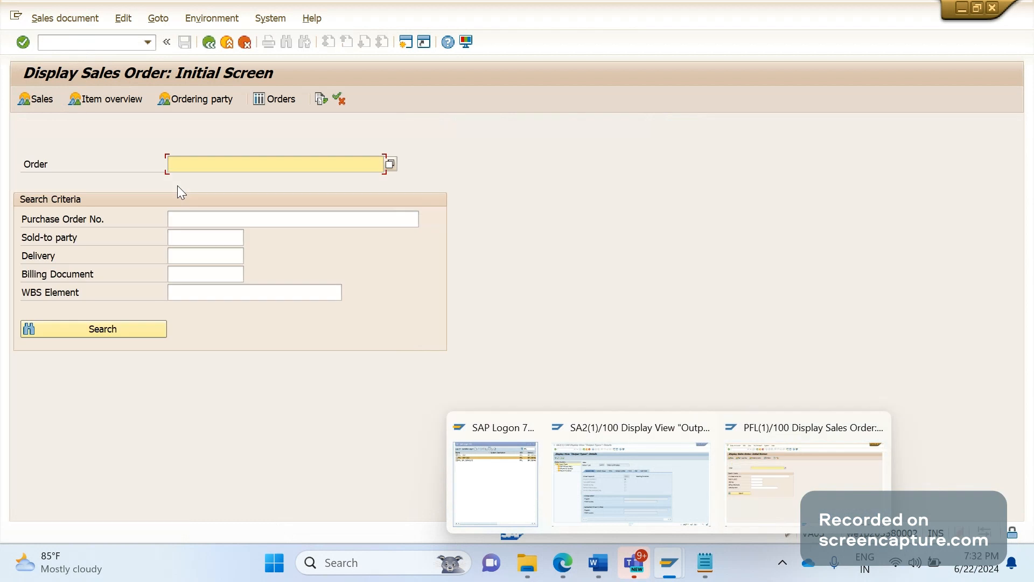
click(177, 185)
key(Return)
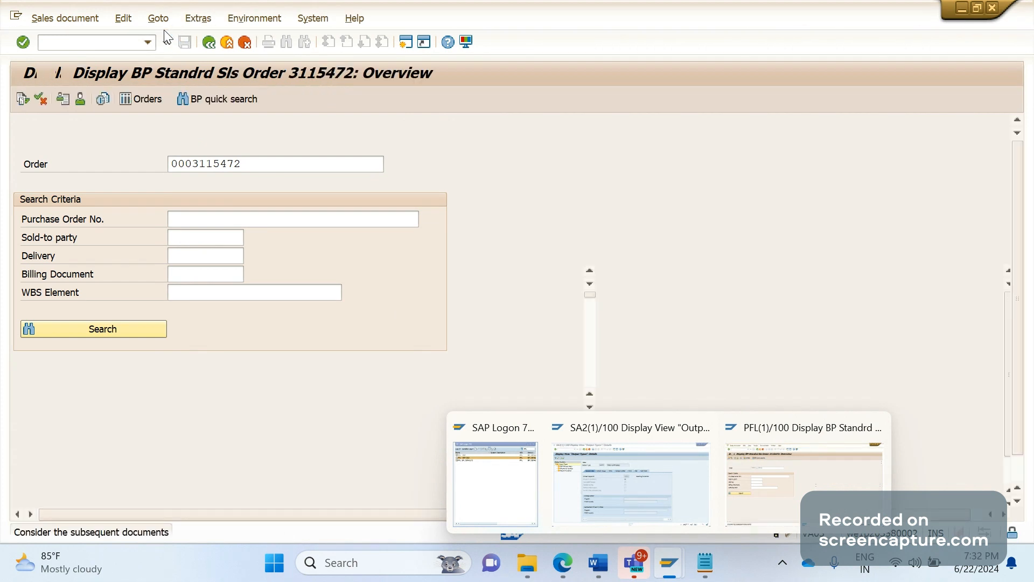
- Open the header output list of the displayed sales order
click(192, 25)
mouse_move(301, 217)
mouse_move(398, 218)
click(439, 217)
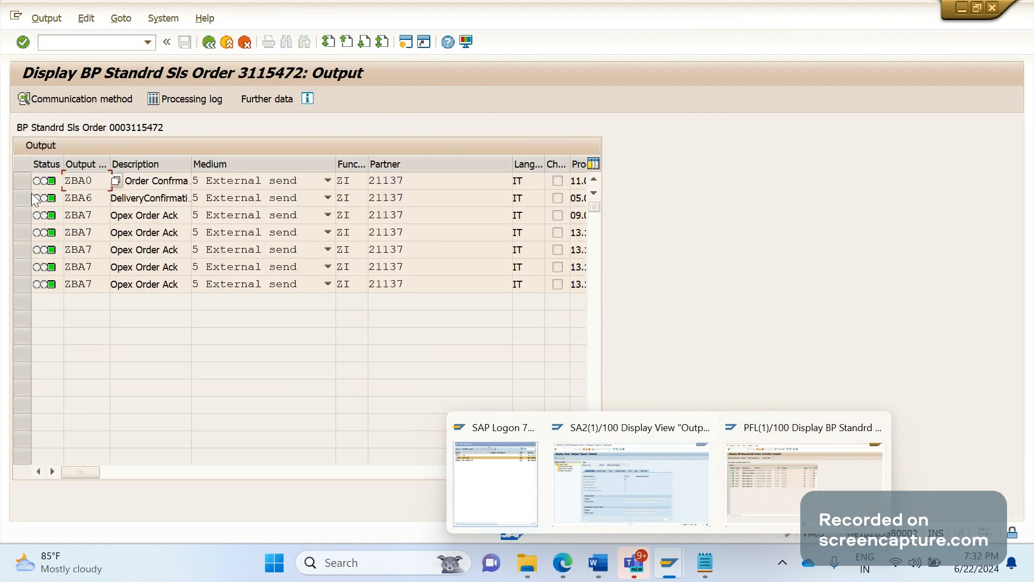
- Check the processing logs of several ZBA7 Opex Order Ack outputs in the sales order
click(27, 214)
click(194, 106)
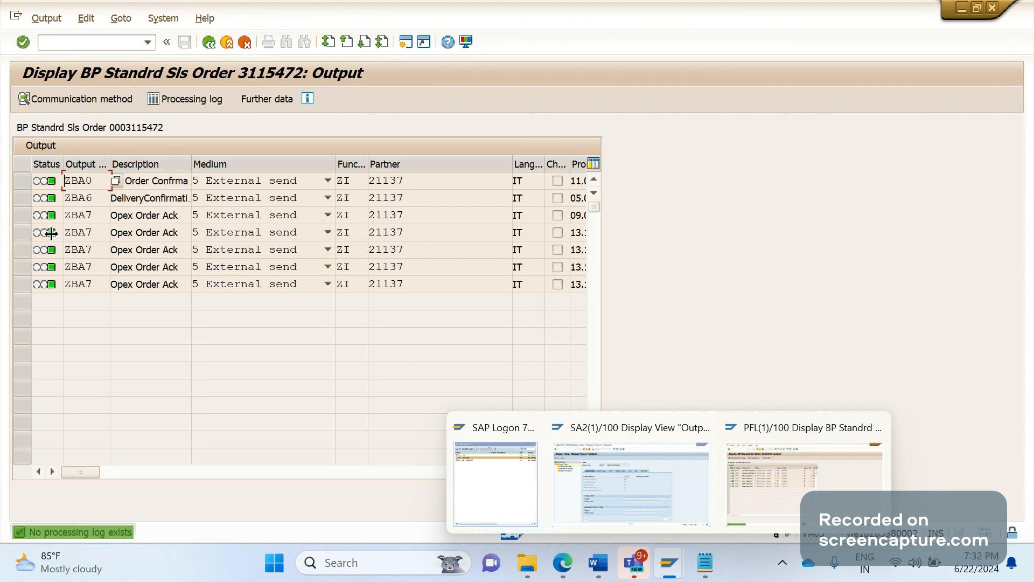
click(24, 233)
click(169, 102)
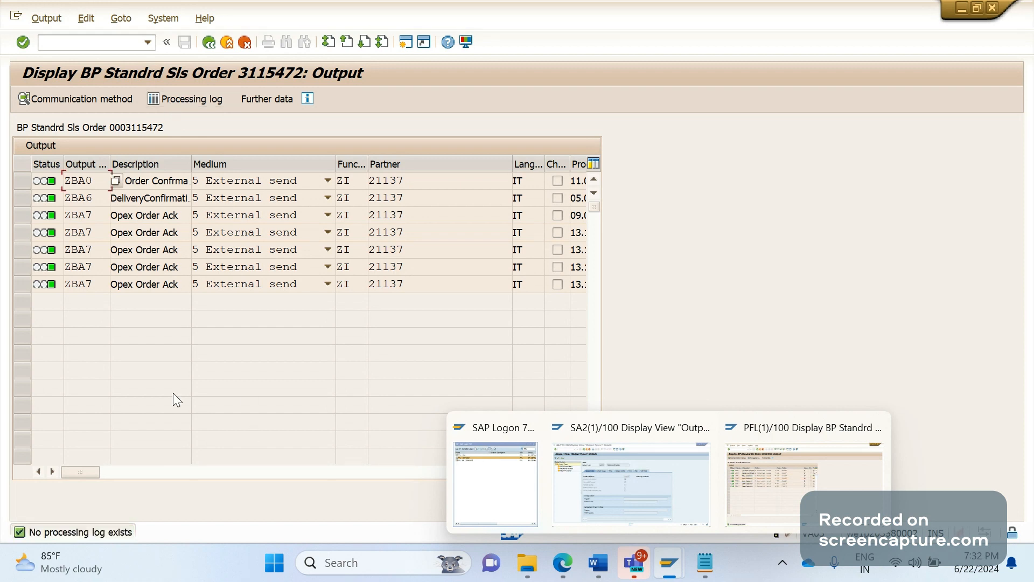
click(19, 287)
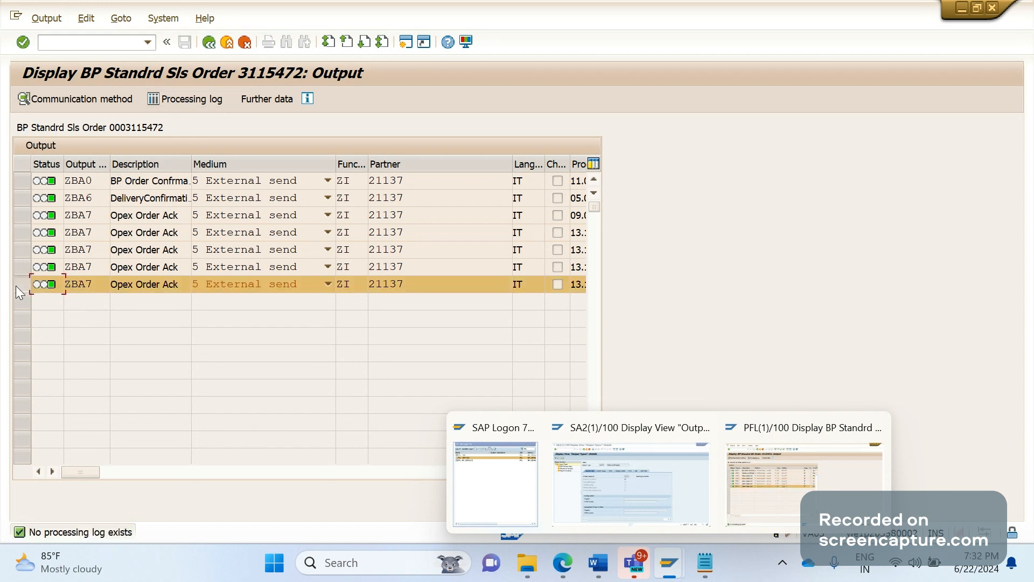
click(161, 102)
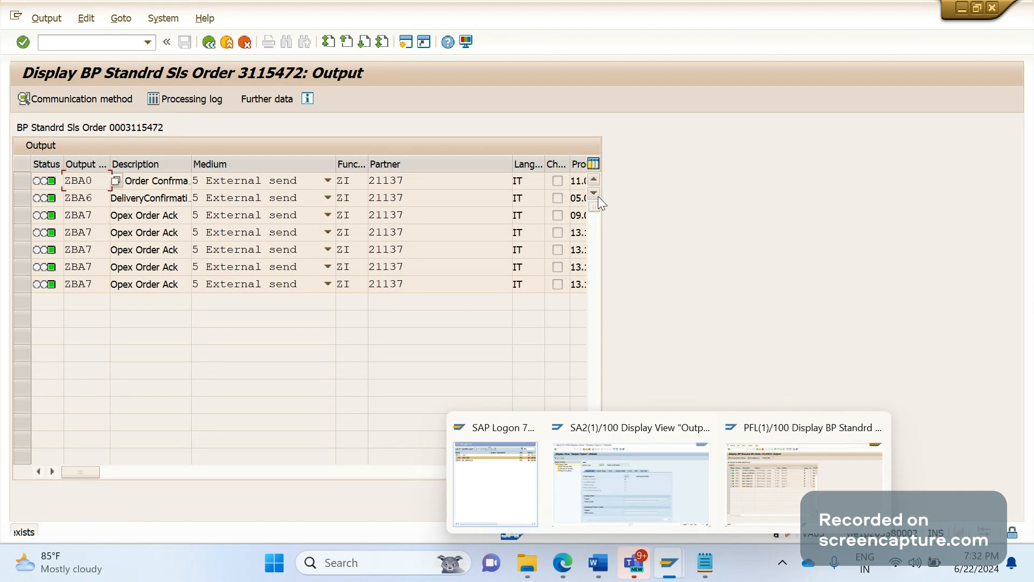
click(23, 269)
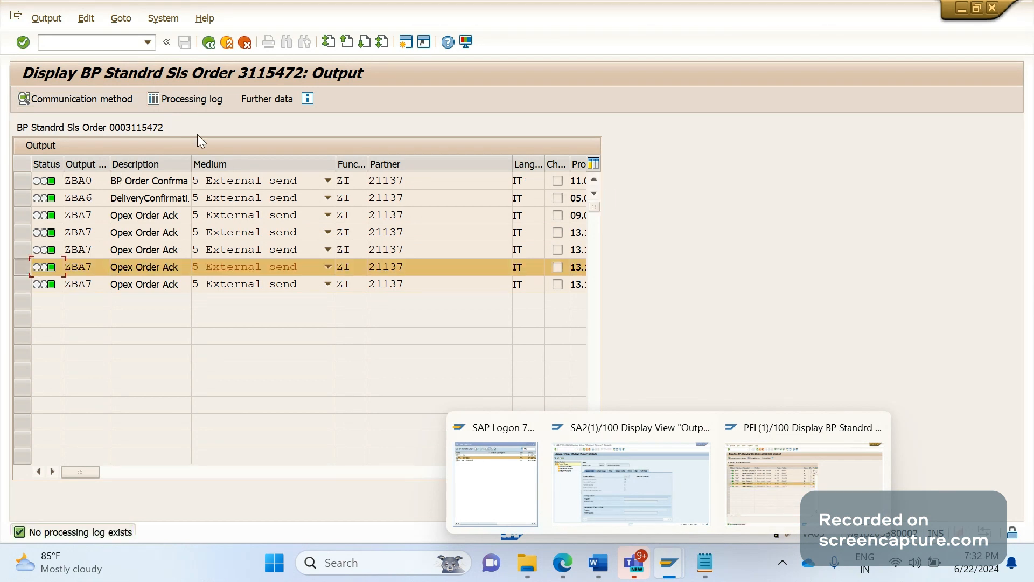
click(185, 105)
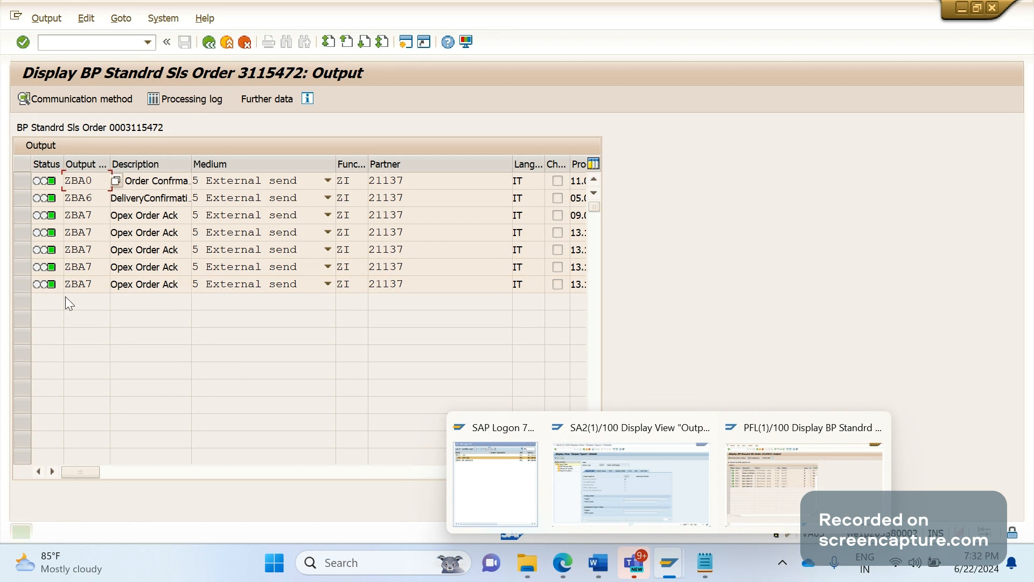
- Return to the SA2 session, switch the output types to change mode, and open the details of BA00
key(alt+Tab)
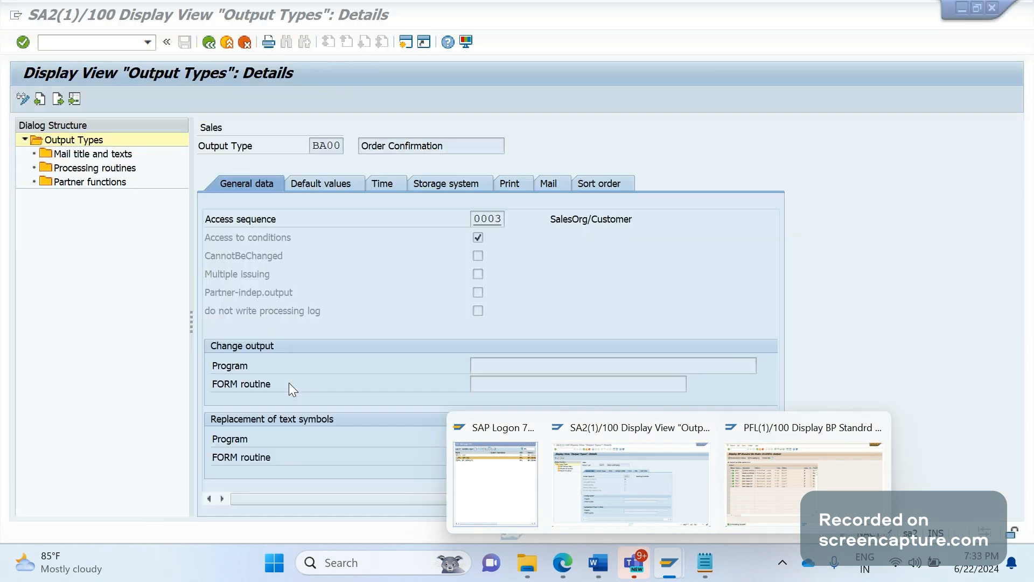
click(666, 491)
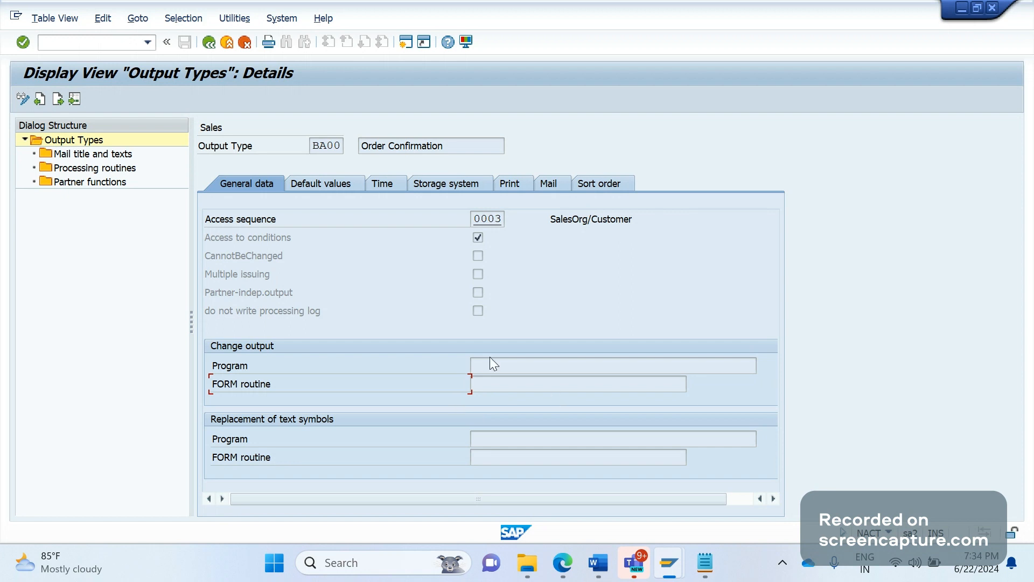
click(483, 387)
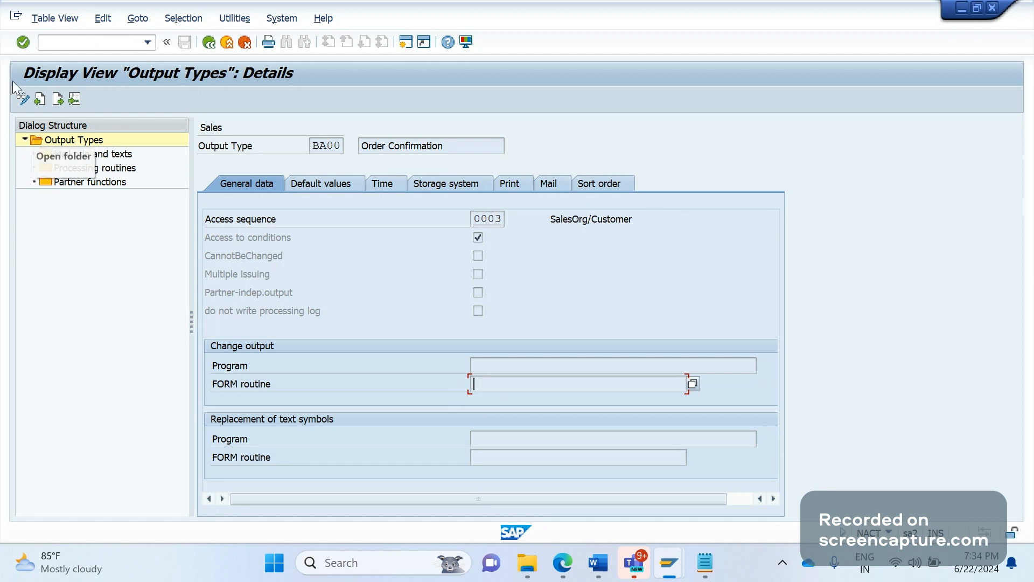
click(21, 97)
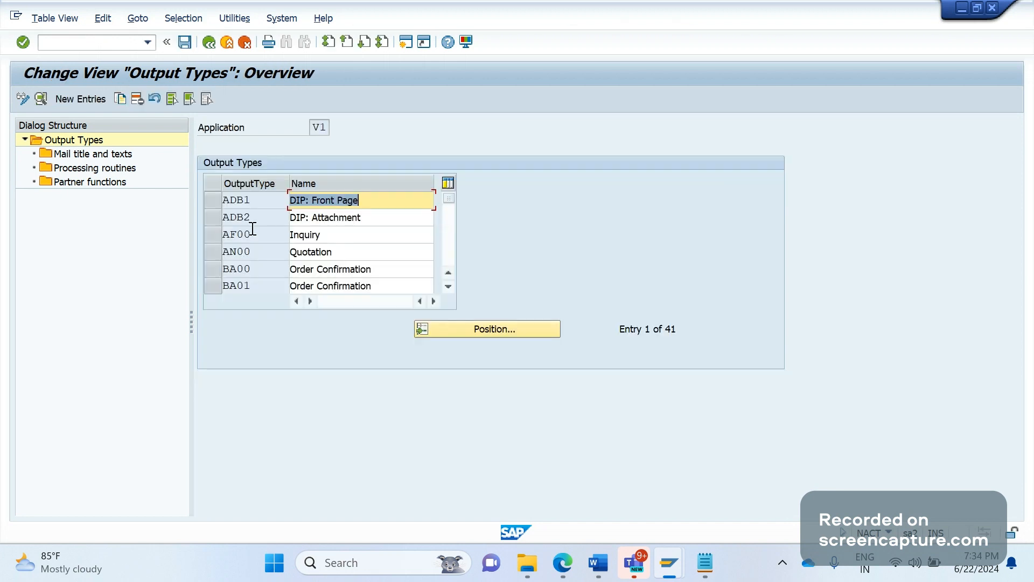
click(264, 271)
double_click(264, 270)
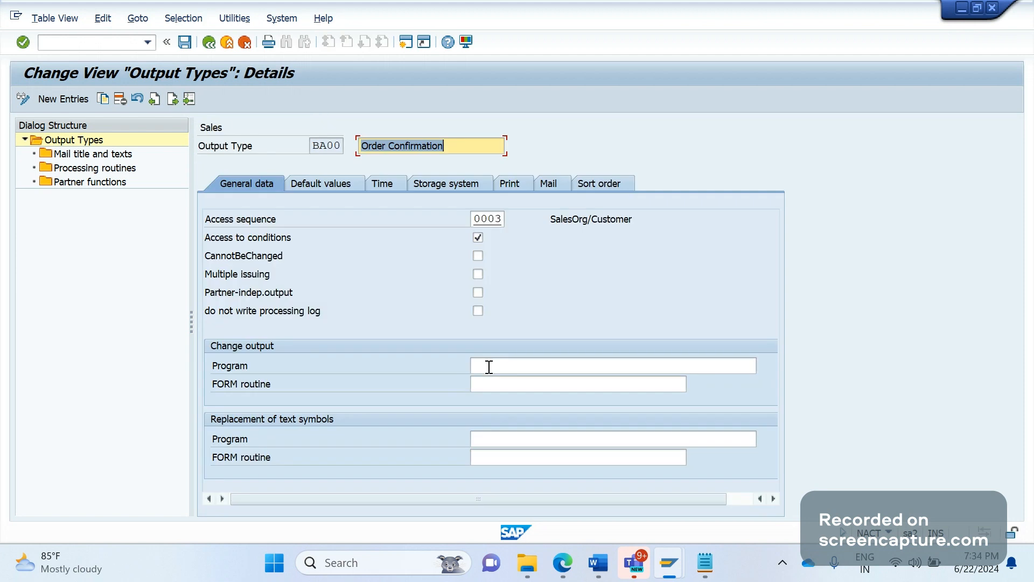
- Enter program FM06AEND and FORM routine CHANGE_FLAG for the change output of BA00
click(489, 367)
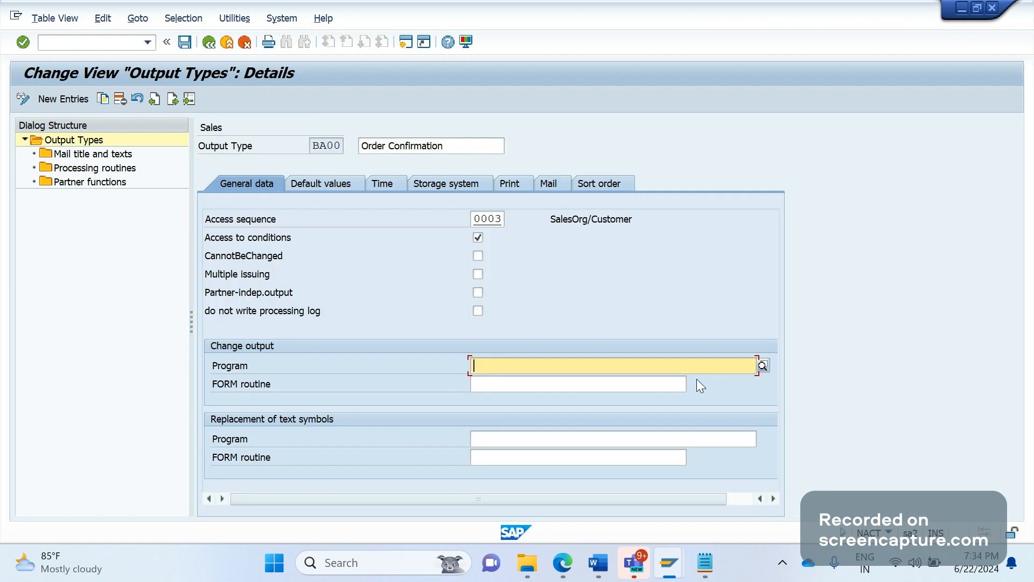
text(FM0)
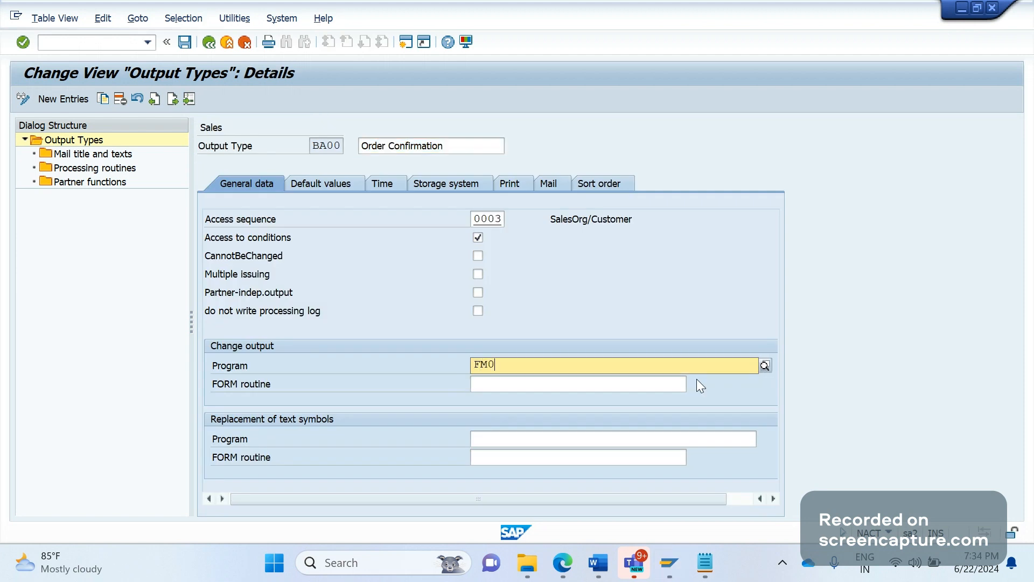
text(6A)
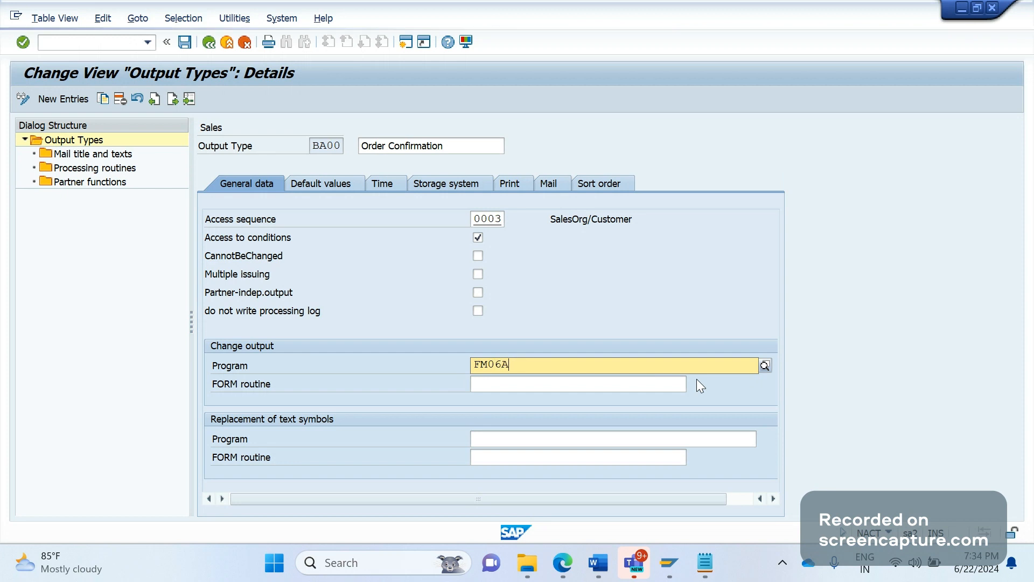
text(END)
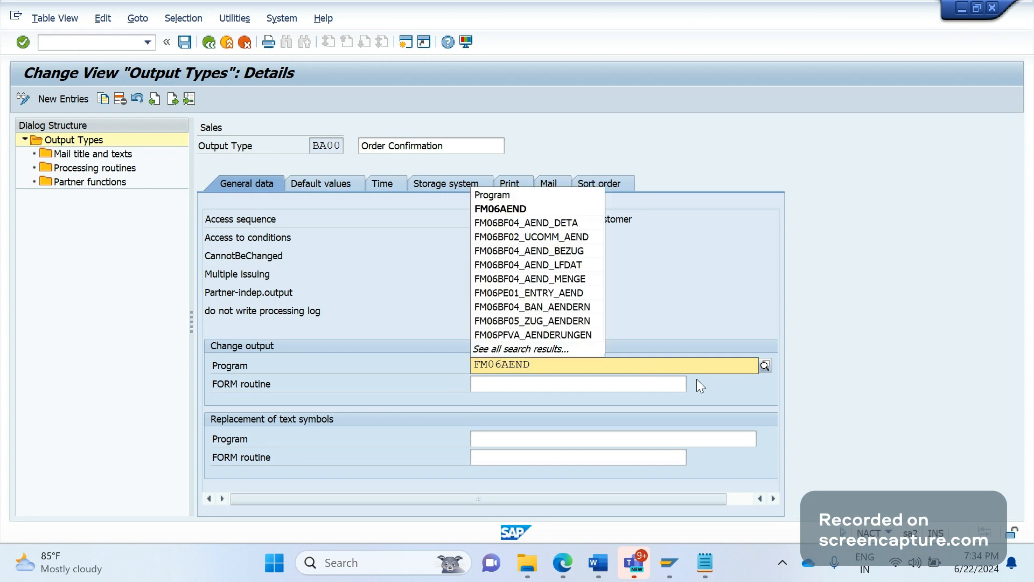
click(562, 214)
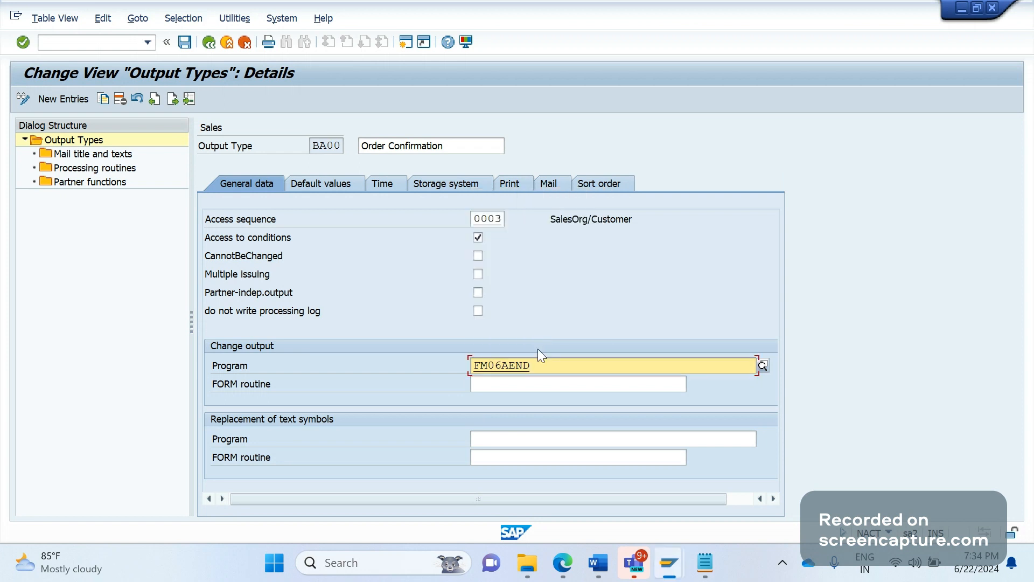
click(521, 386)
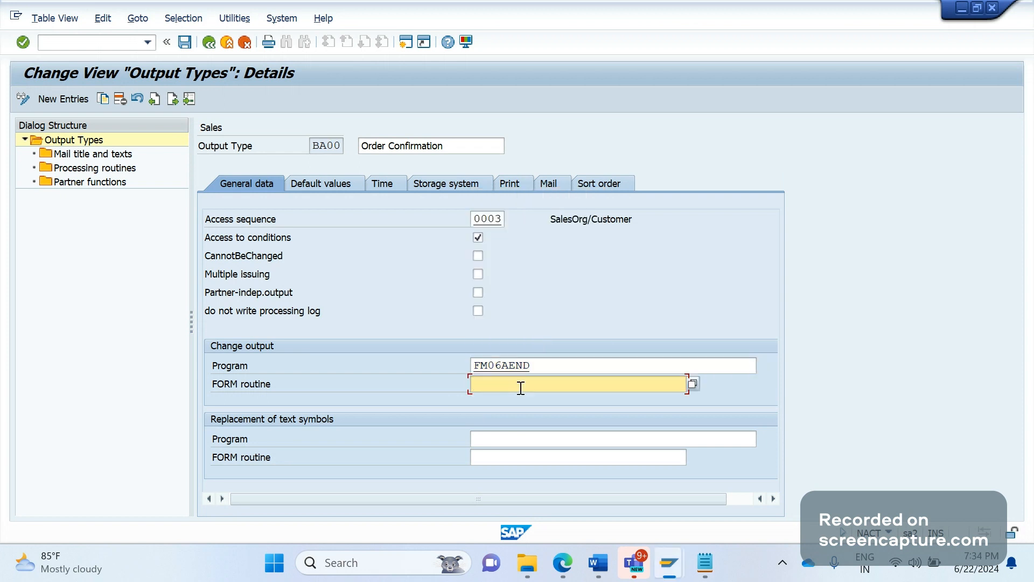
text(CHANGE_FLAG)
- Clear the FORM routine and program entered for the change output
key(ctrl+z)
key(shift+Tab)
key(F3)
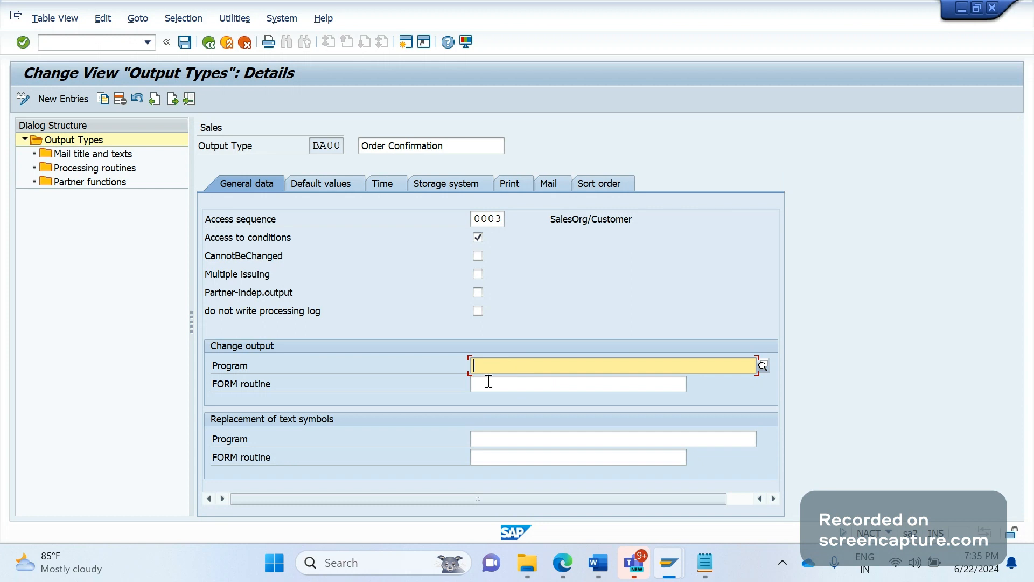
- Enter program SAPMV45A and FORM routine TEXT_SYMBOL_REPLACE for the replacement of text symbols
click(497, 439)
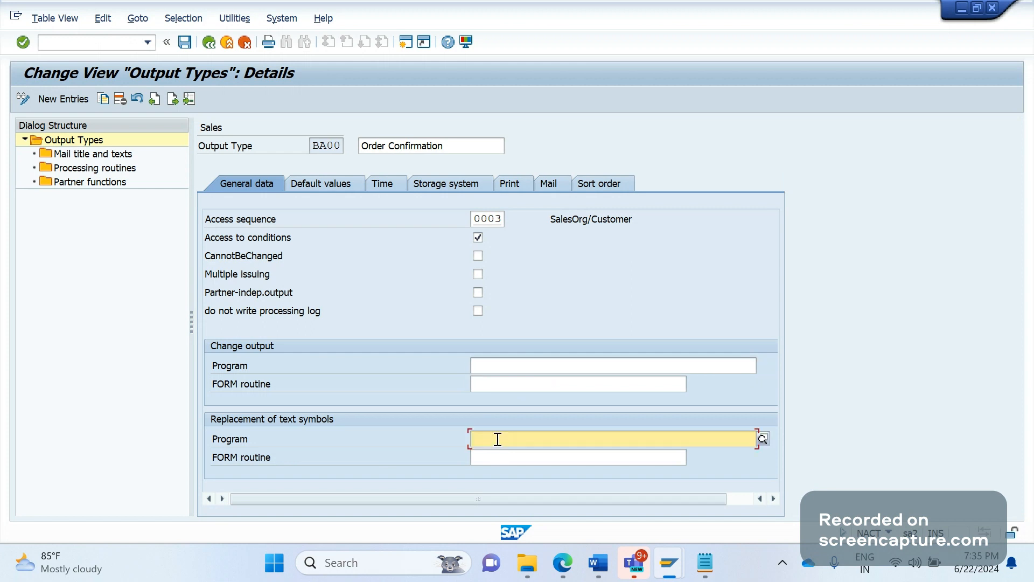
text(SAPMV4)
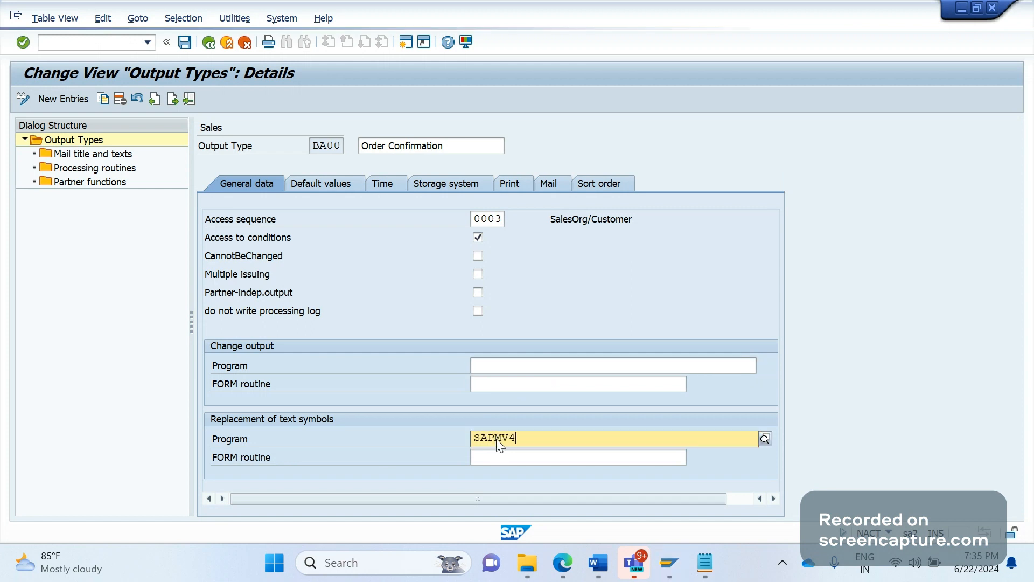
text(A)
key(Left)
text(5)
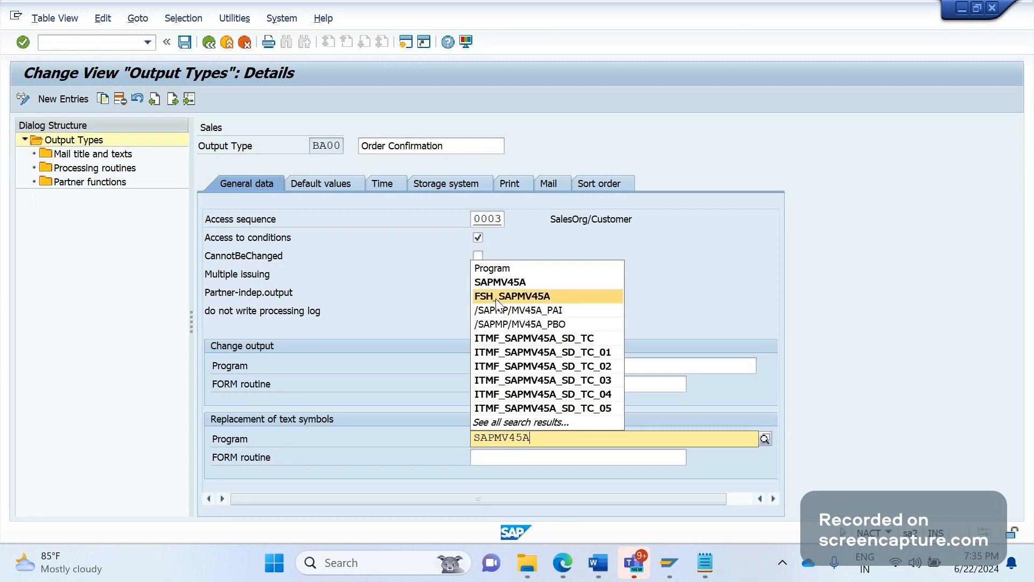
click(501, 280)
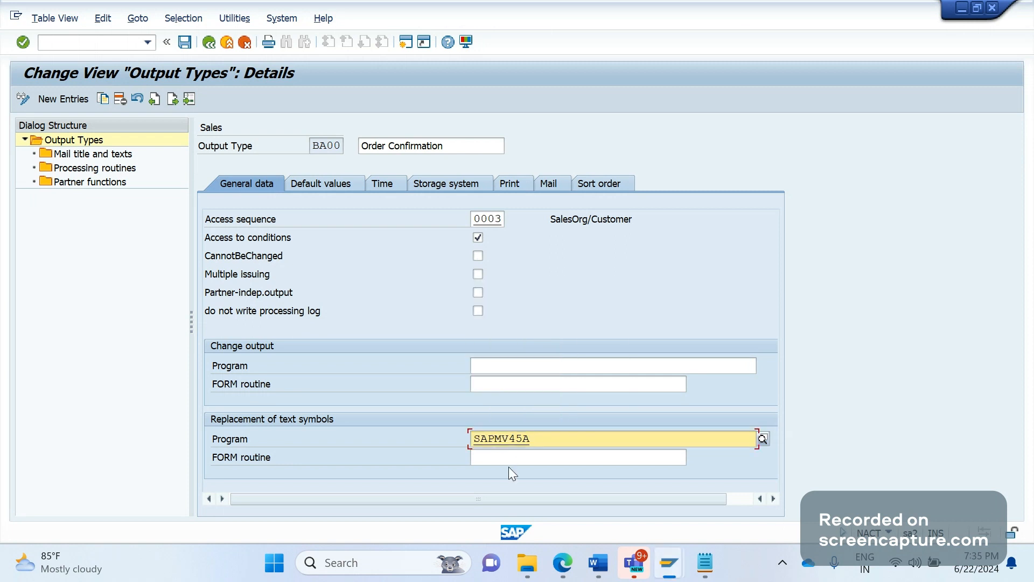
click(510, 456)
text(TE)
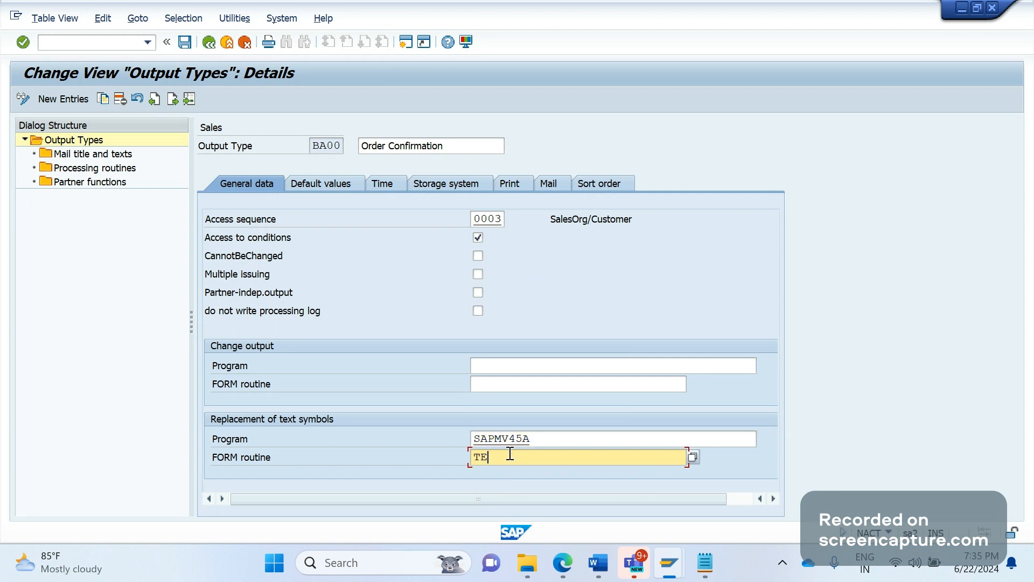
text(XT_SYMBOL_REPLACE)
- Clear the FORM routine and program entered for the replacement of text symbols
key(ctrl+z)
key(shift+Tab)
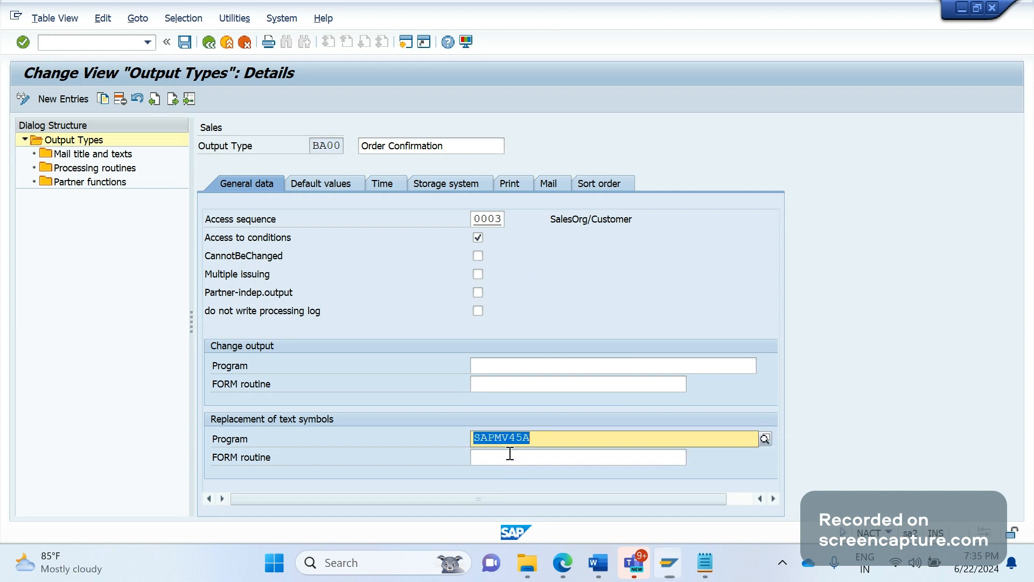
key(Return)
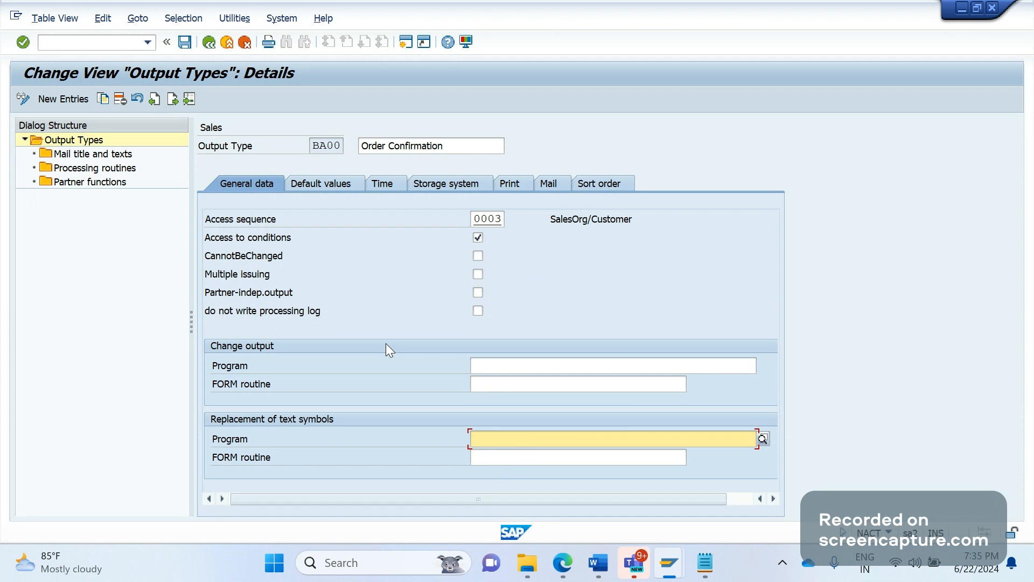
- Disable Access to conditions for BA00 and enable CannotBeChanged and do not write processing log
click(271, 238)
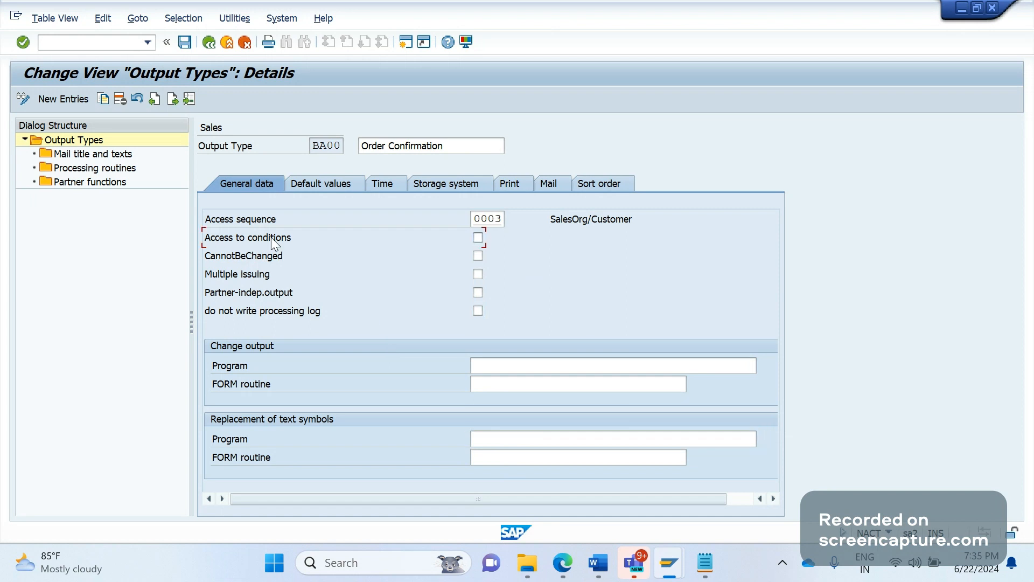
click(270, 257)
click(271, 313)
- Open transaction SE16N in a new session and load the selection criteria of table T685B
click(97, 45)
text(/OSE16N)
key(Return)
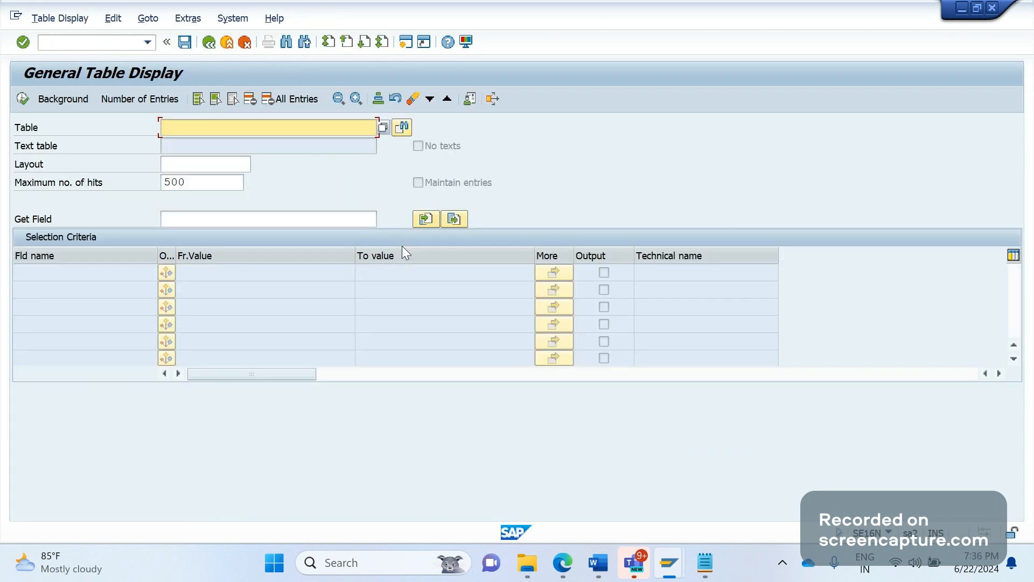
key(alt+Tab)
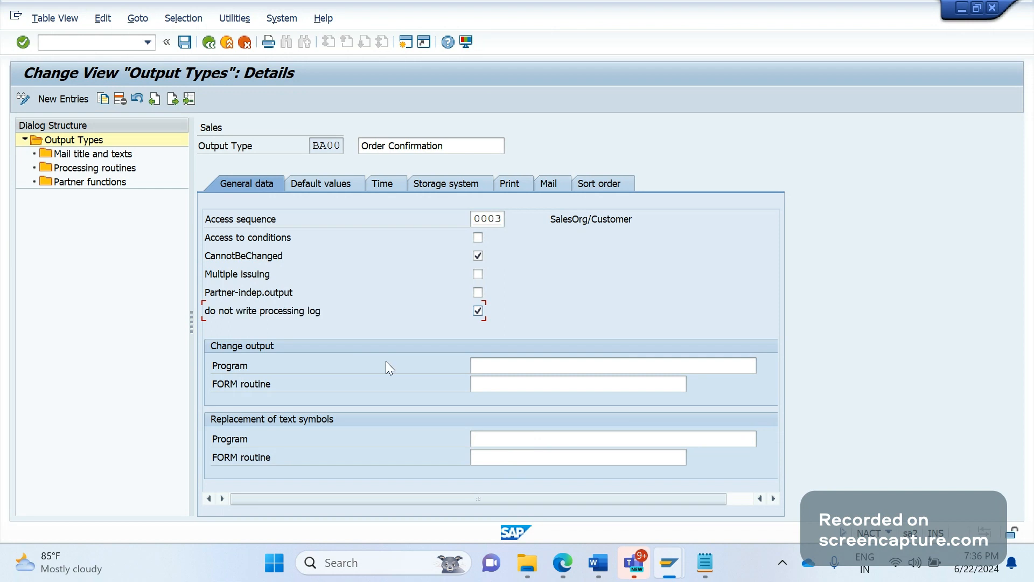
key(alt+Tab)
text(T68)
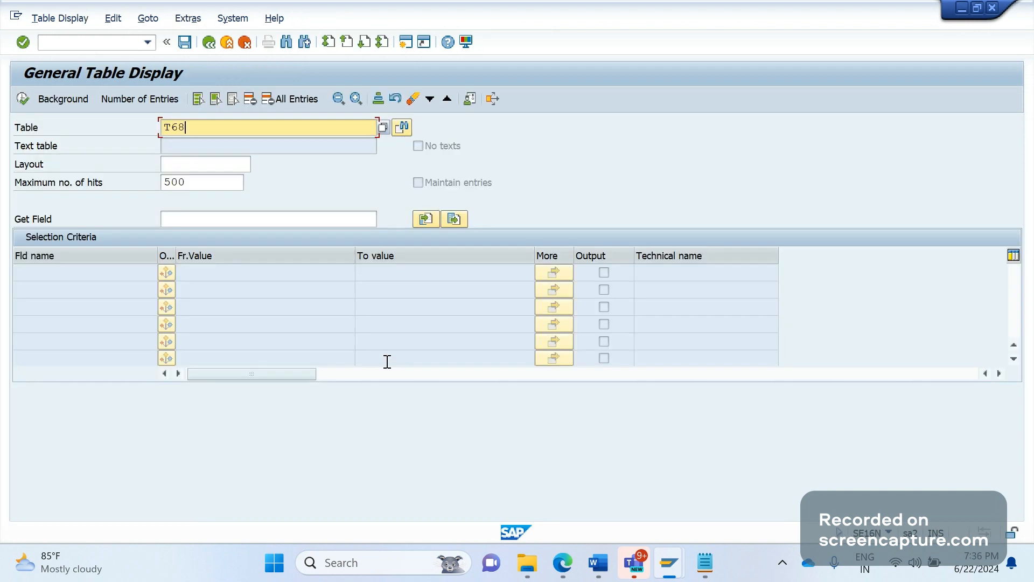
text(5B)
key(Return)
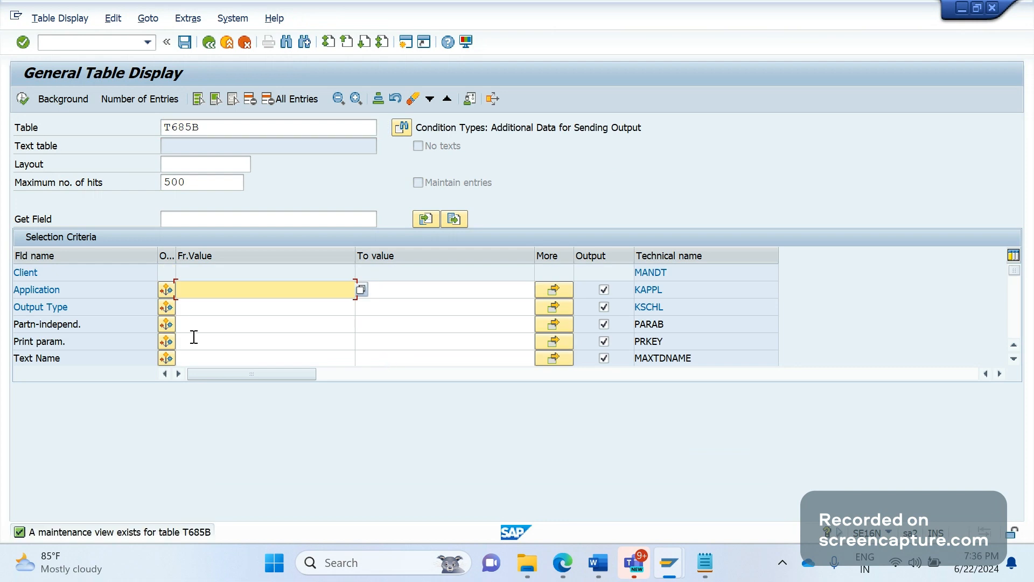
- Display the T685B entries for application V1 and output type BA00
text(V)
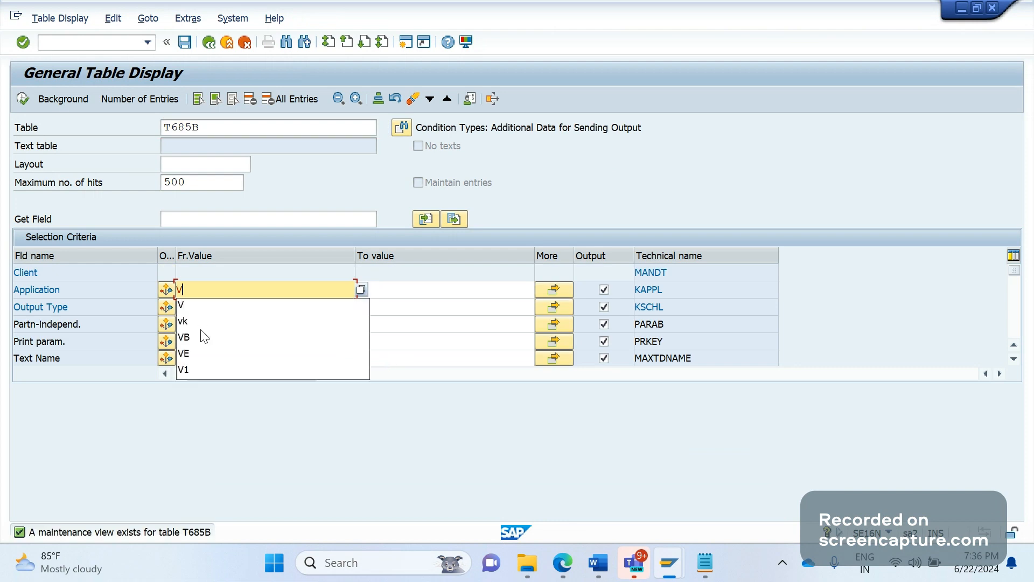
text(1)
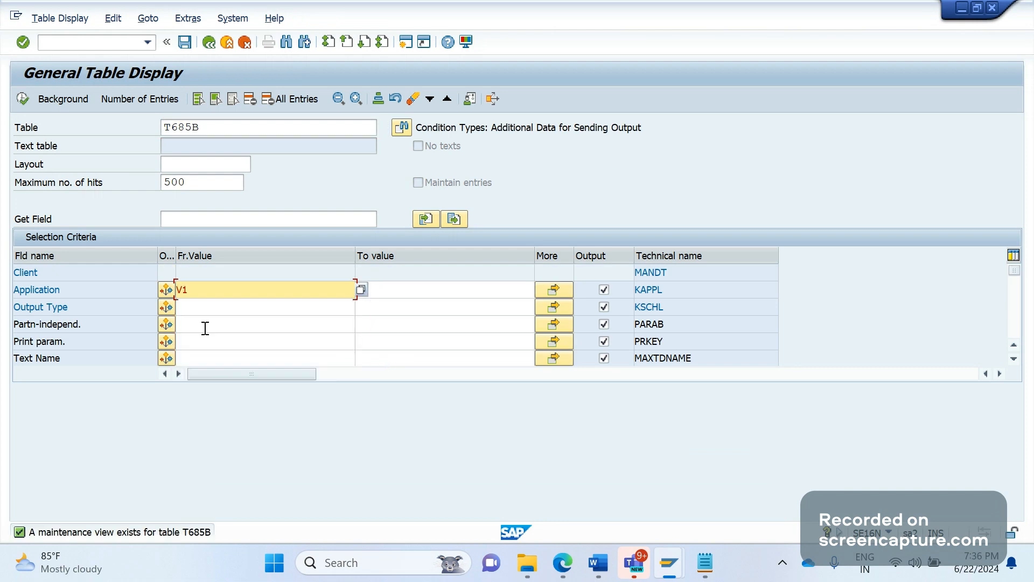
key(Down)
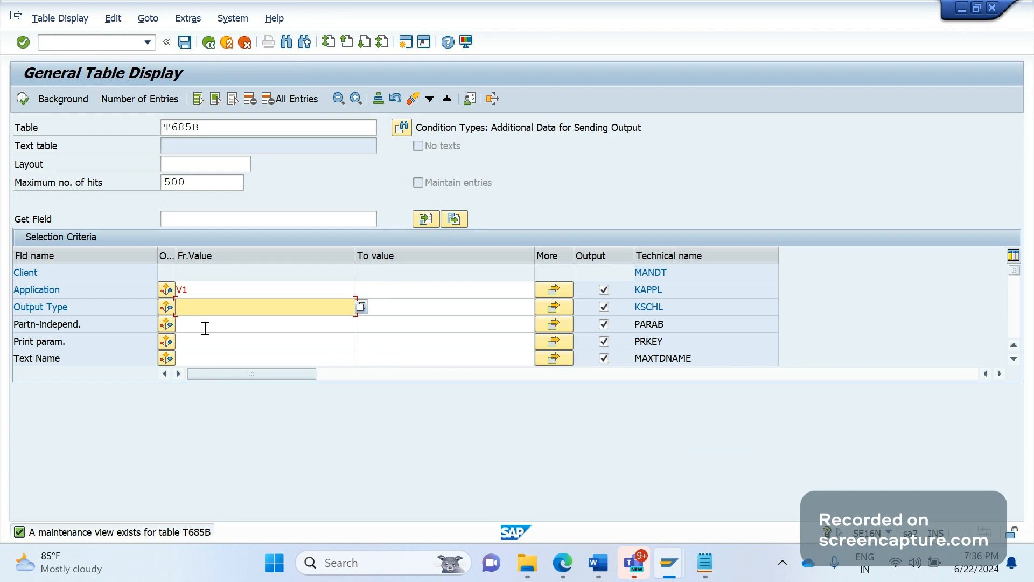
text(B)
click(205, 326)
key(F8)
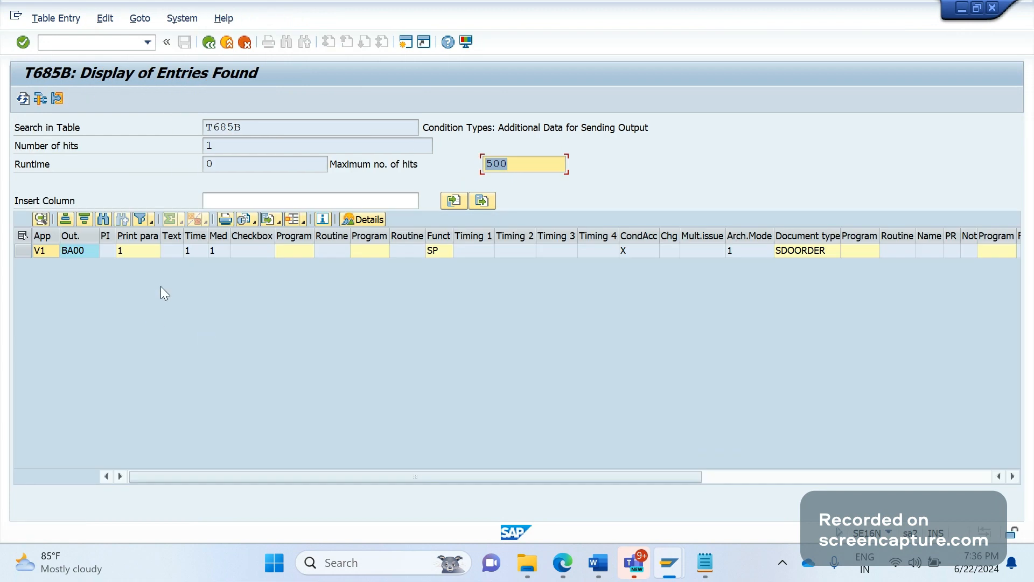
- Compare the T685B entry with the general data of BA00 and enable Multiple issuing for the output type
double_click(42, 243)
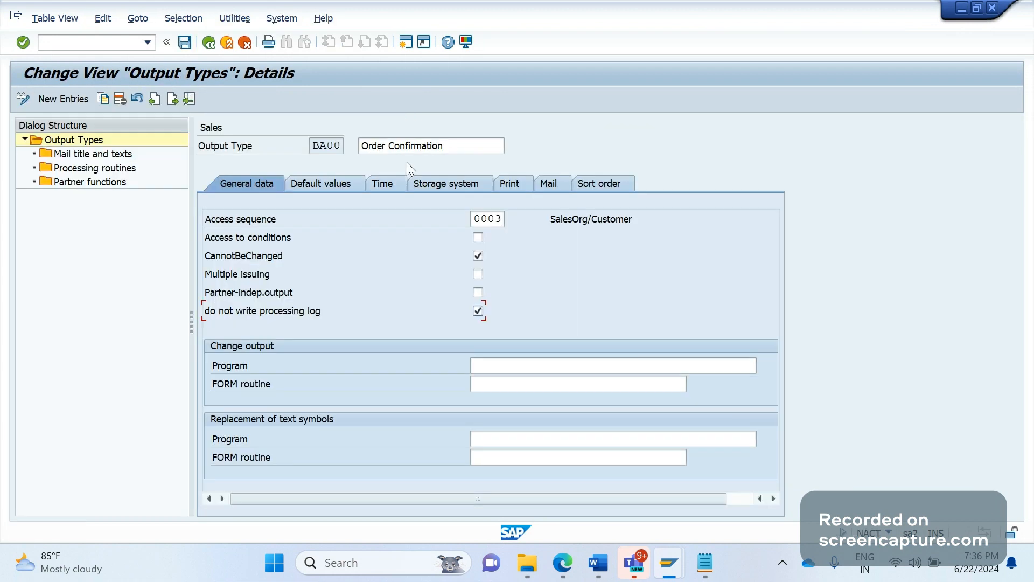
key(F3)
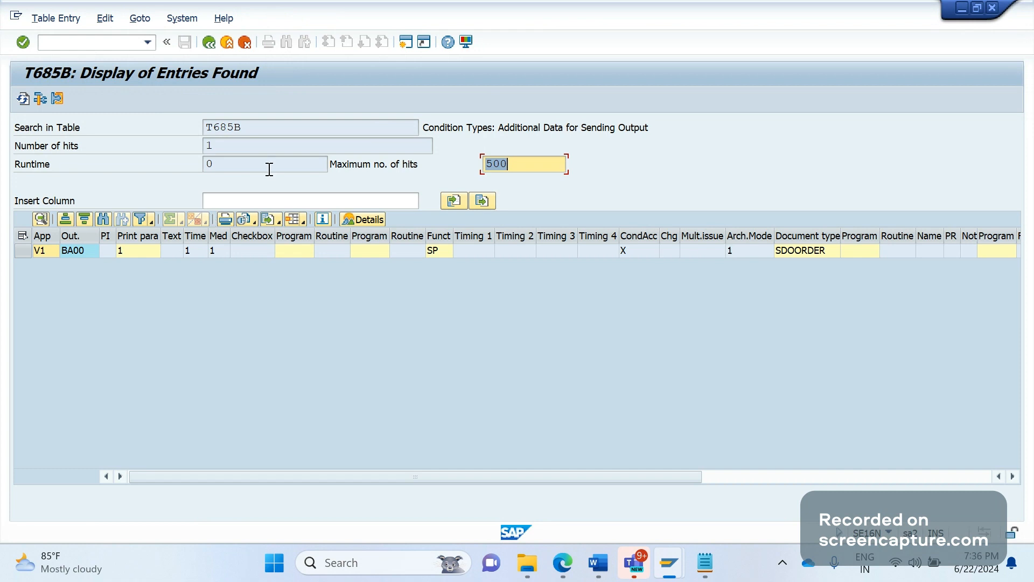
click(258, 131)
double_click(259, 132)
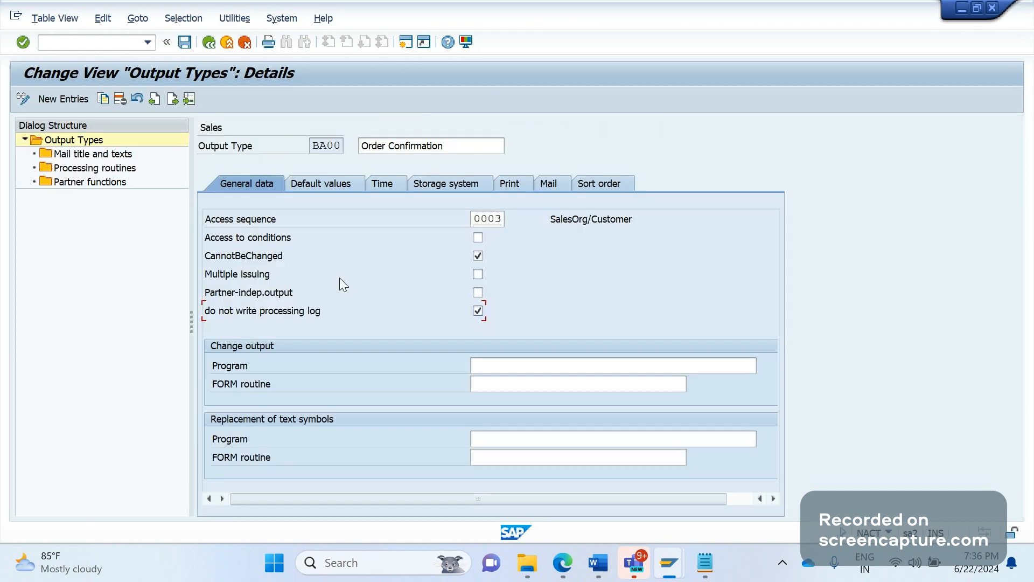
click(339, 274)
- Review the default values of BA00 and its dispatch time options, keeping 1 Send with periodically scheduled job
click(332, 188)
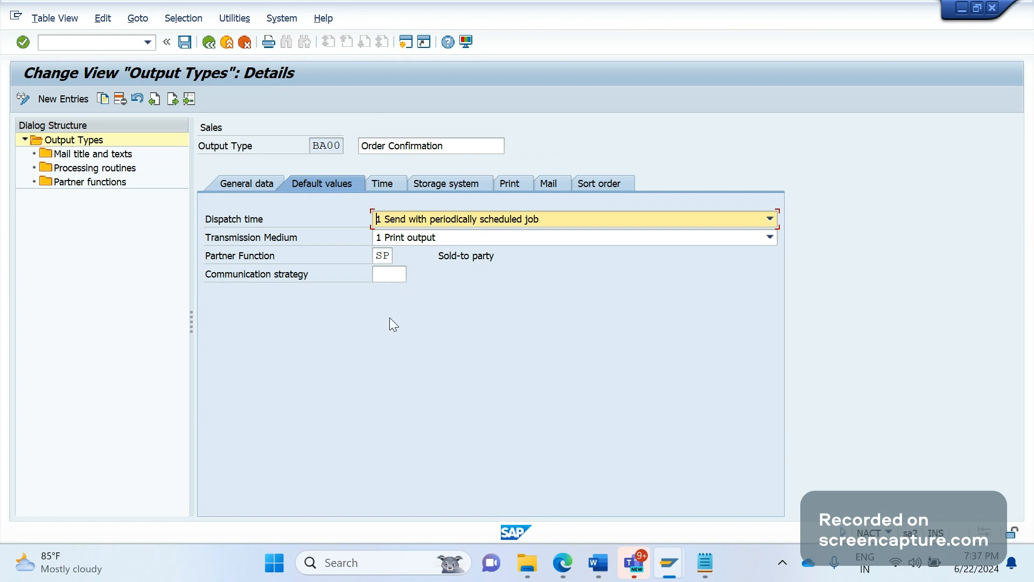
click(253, 184)
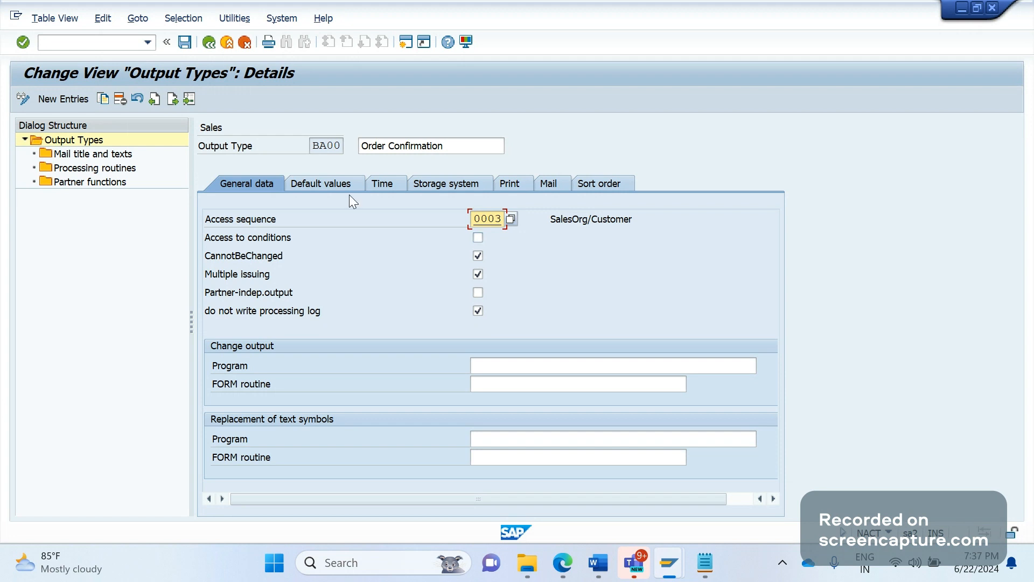
click(323, 184)
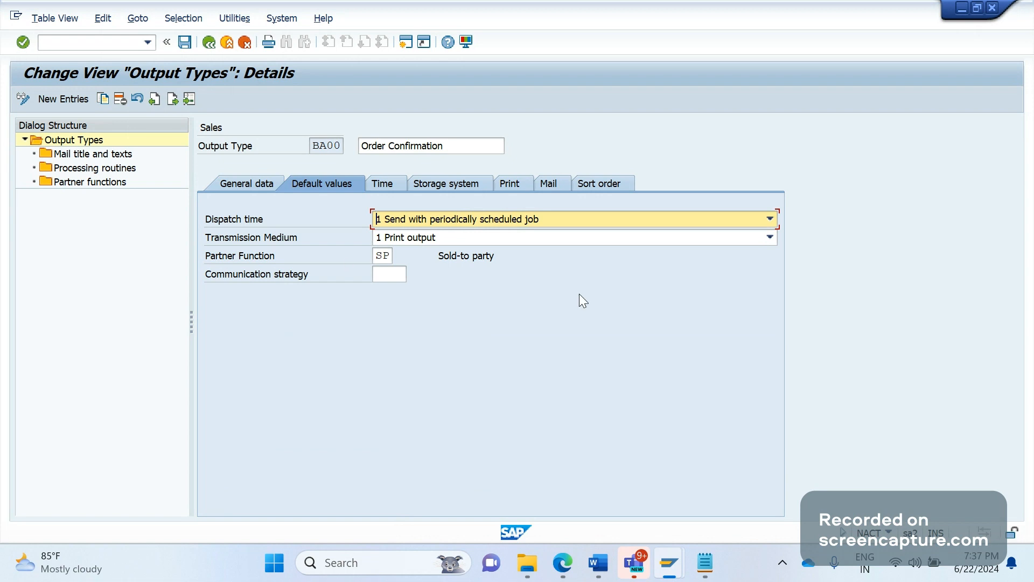
click(770, 217)
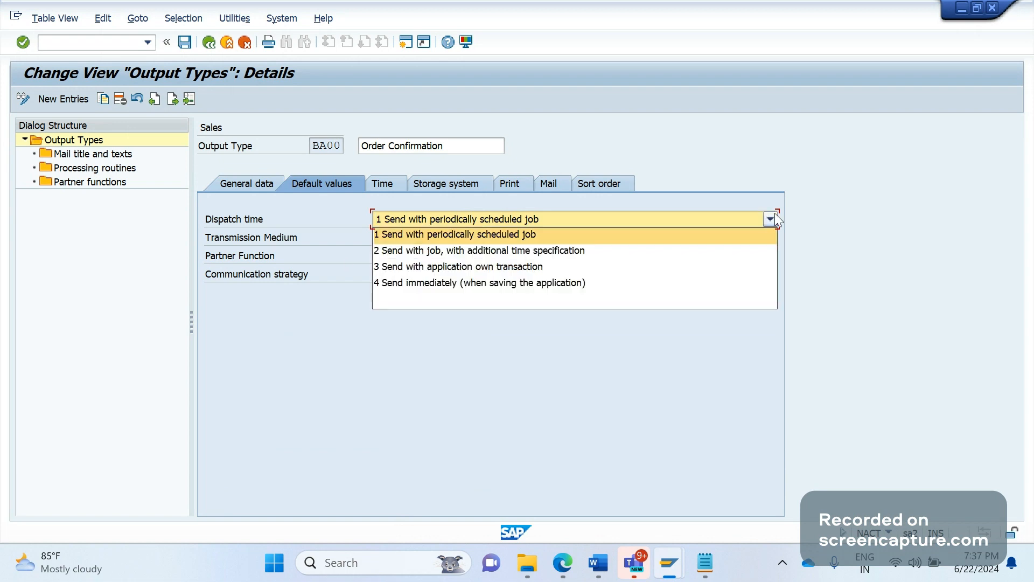
click(551, 240)
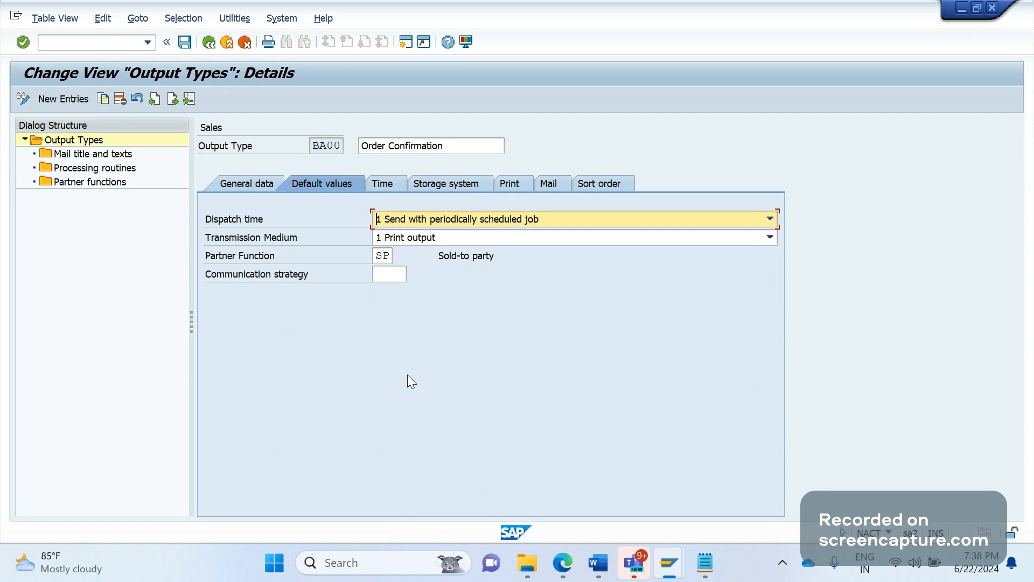
- Open transaction SE16N in another session, load table NAST, and go to its Message type criterion
click(113, 40)
text(/OSE1)
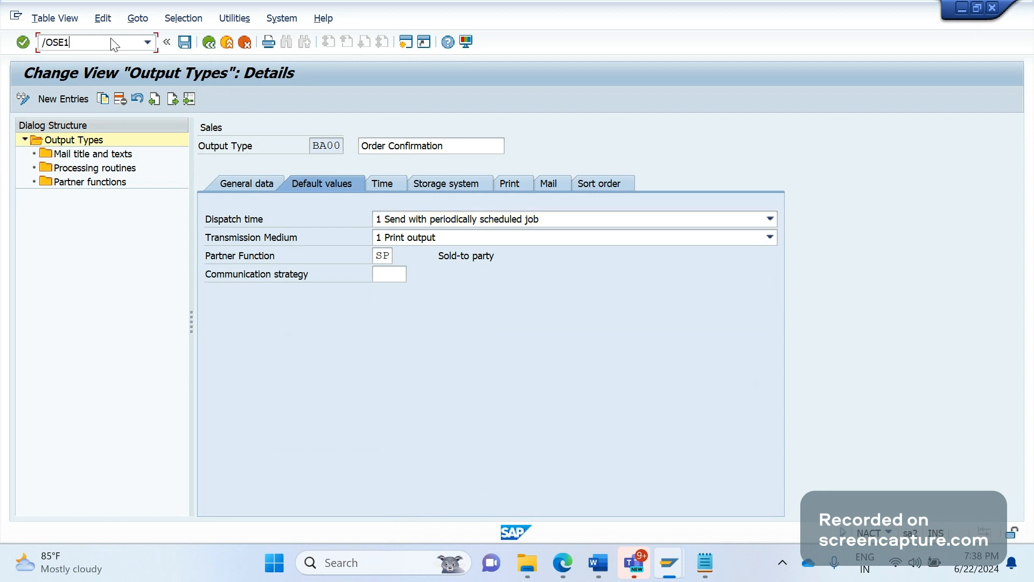
text(6B)
key(BackSpace)
key(Return)
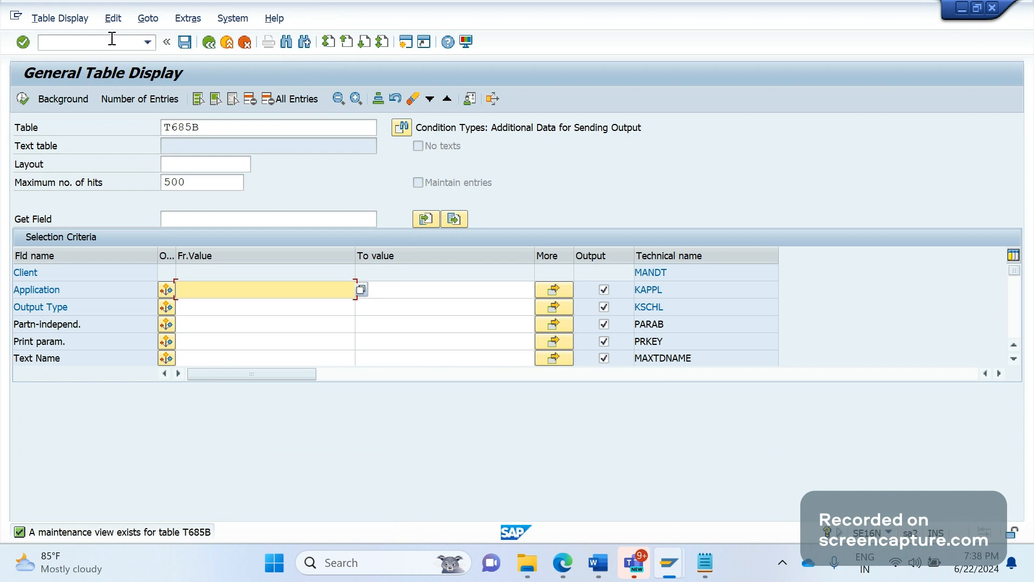
drag(208, 125, 149, 143)
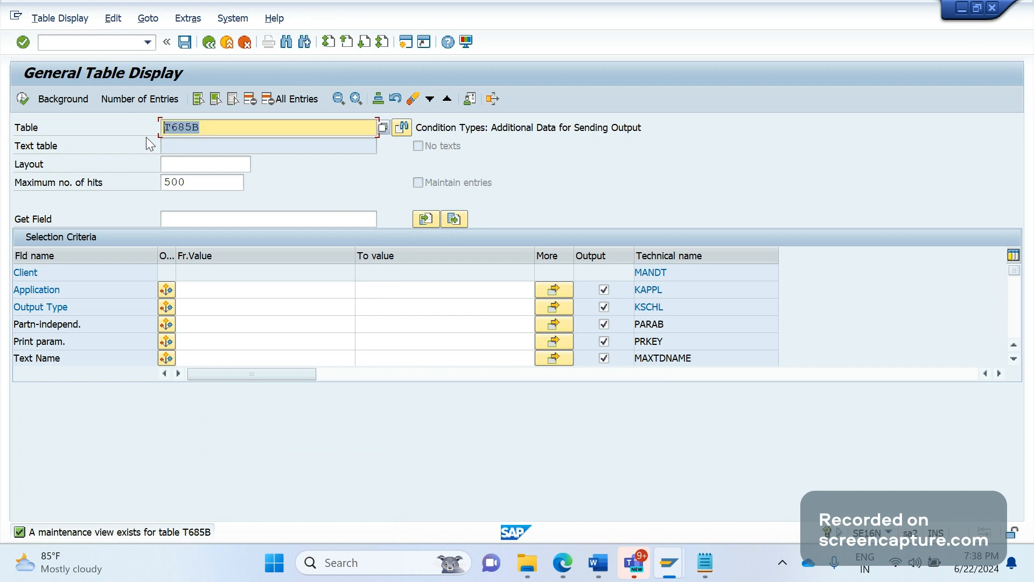
text(NAST)
key(Return)
click(293, 318)
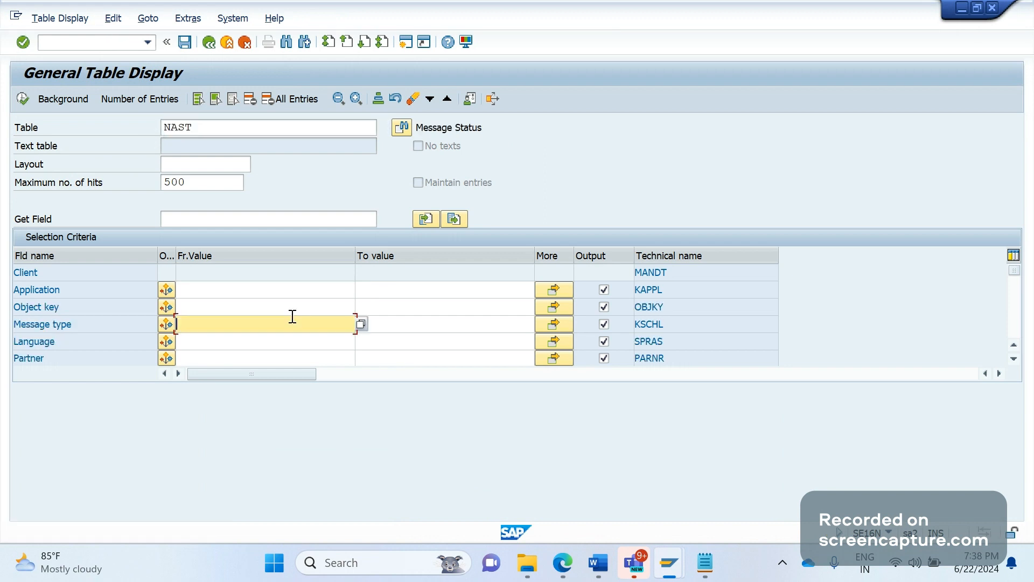
- Find the VSTAT field in the NAST selection criteria and list its possible processing status values
key(ctrl+f)
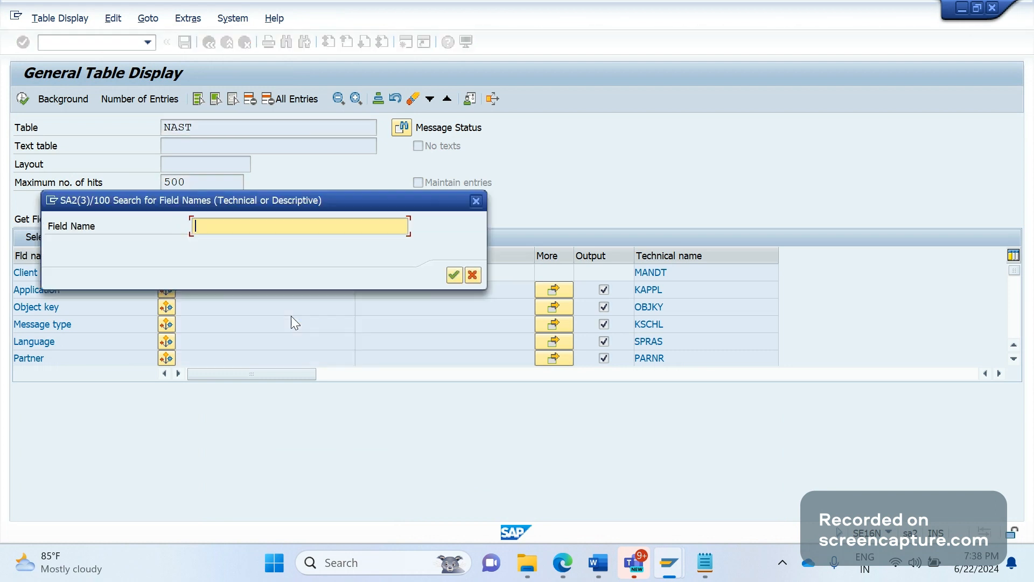
text(VSTAT)
key(Return)
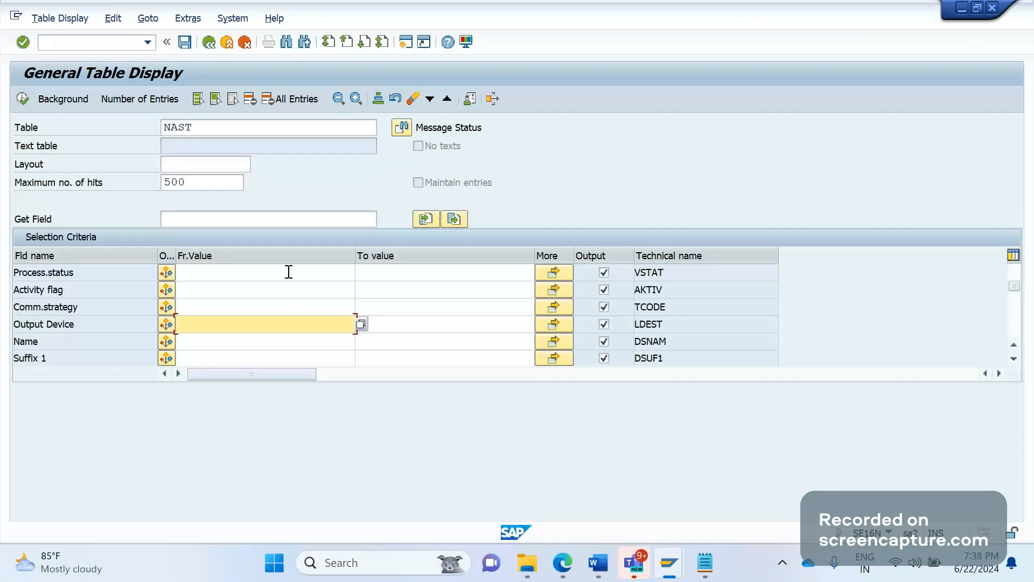
click(289, 272)
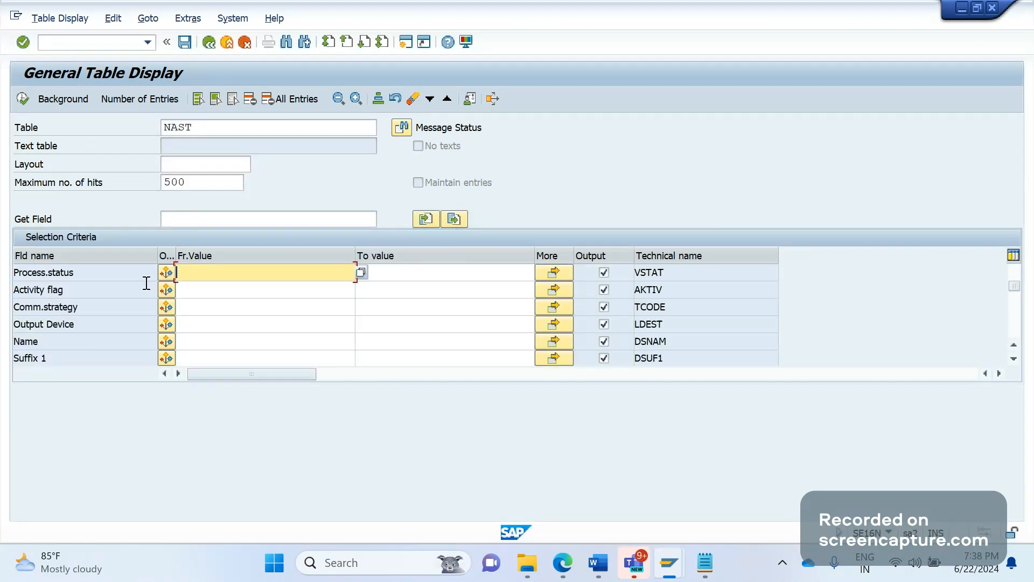
click(360, 272)
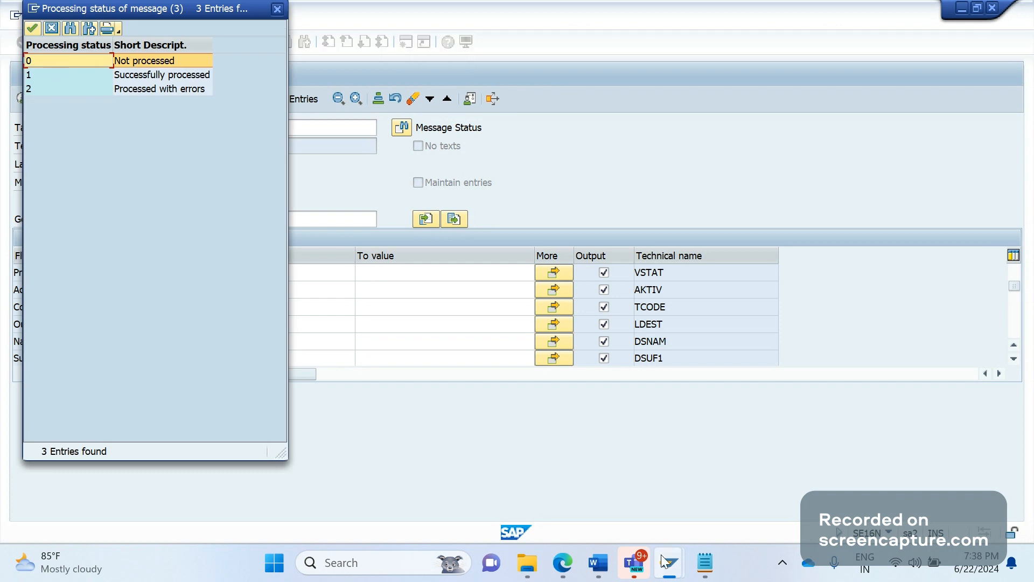
- Compare the processing status values 0, 1 and 2 with the output statuses of the open sales order and close the value list
mouse_move(671, 569)
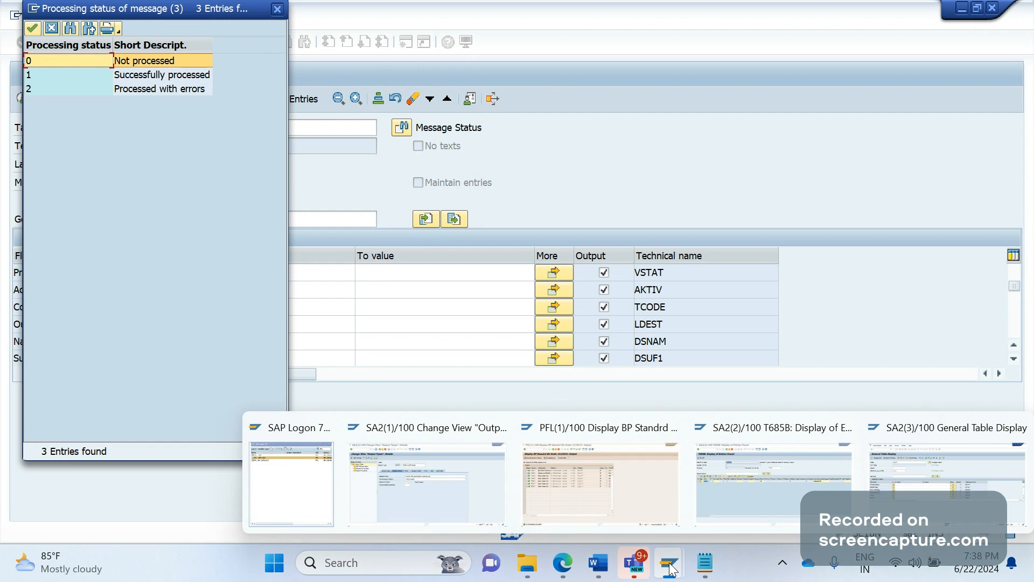
click(542, 449)
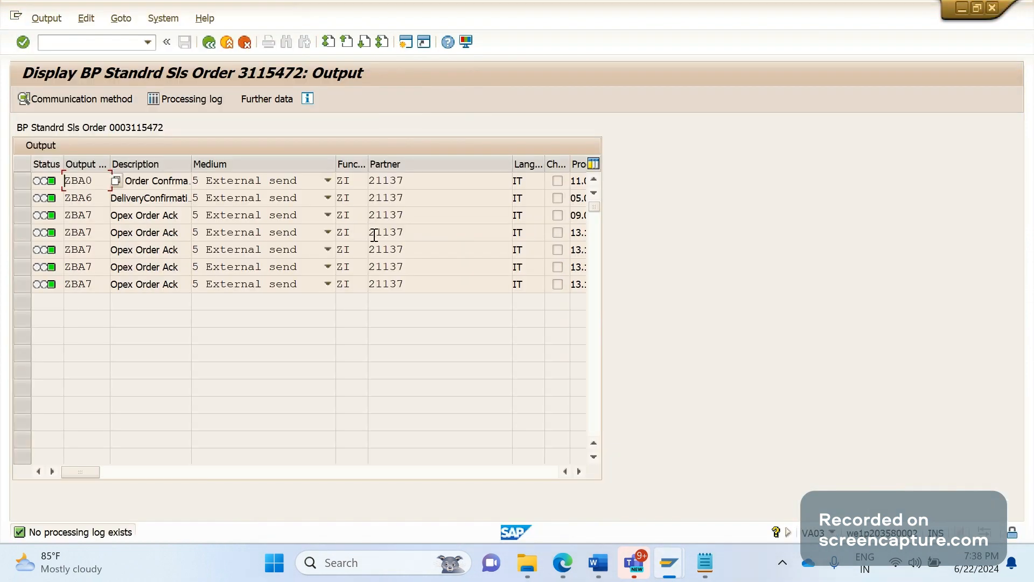
click(961, 9)
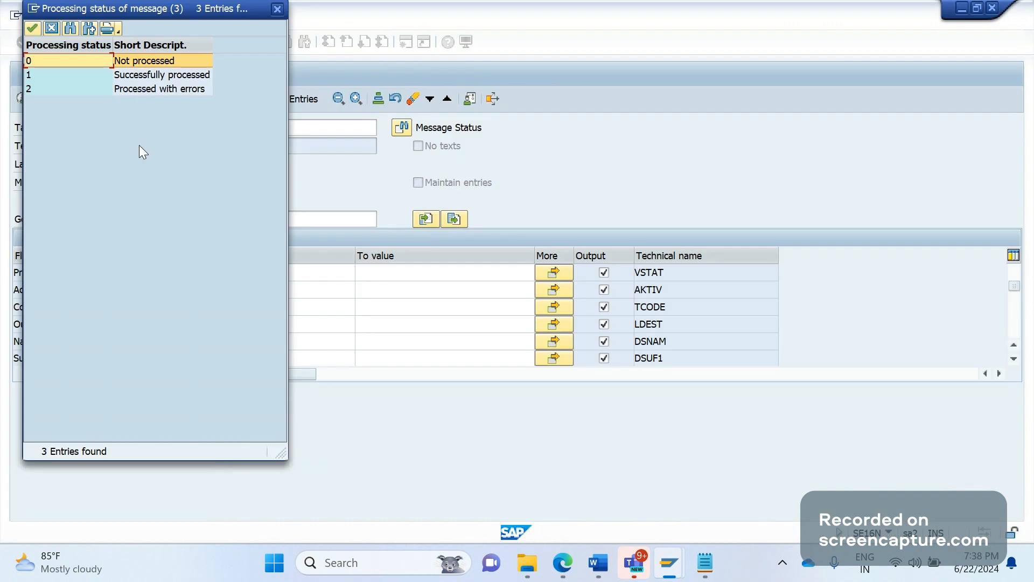
click(128, 79)
click(128, 80)
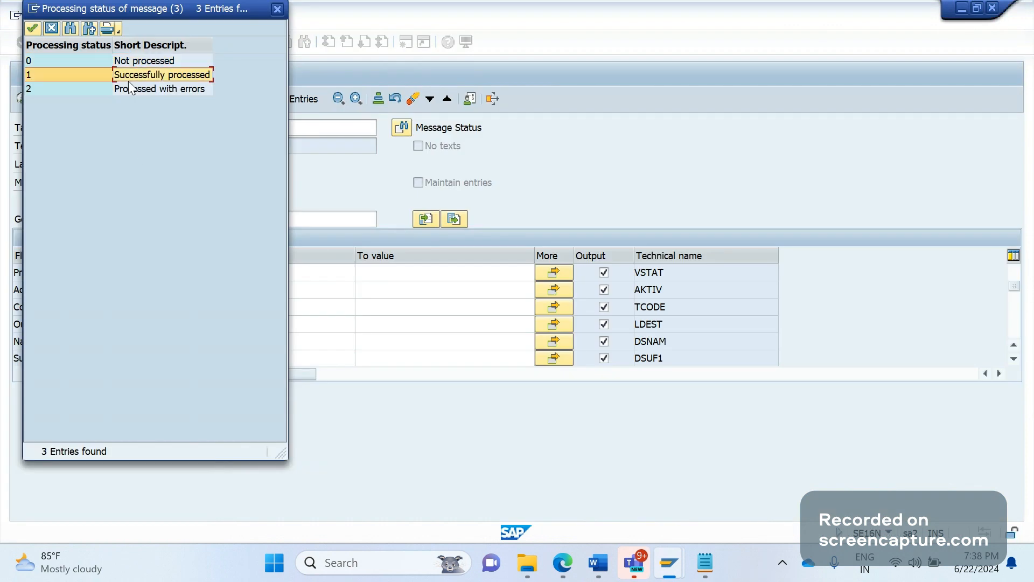
key(Up)
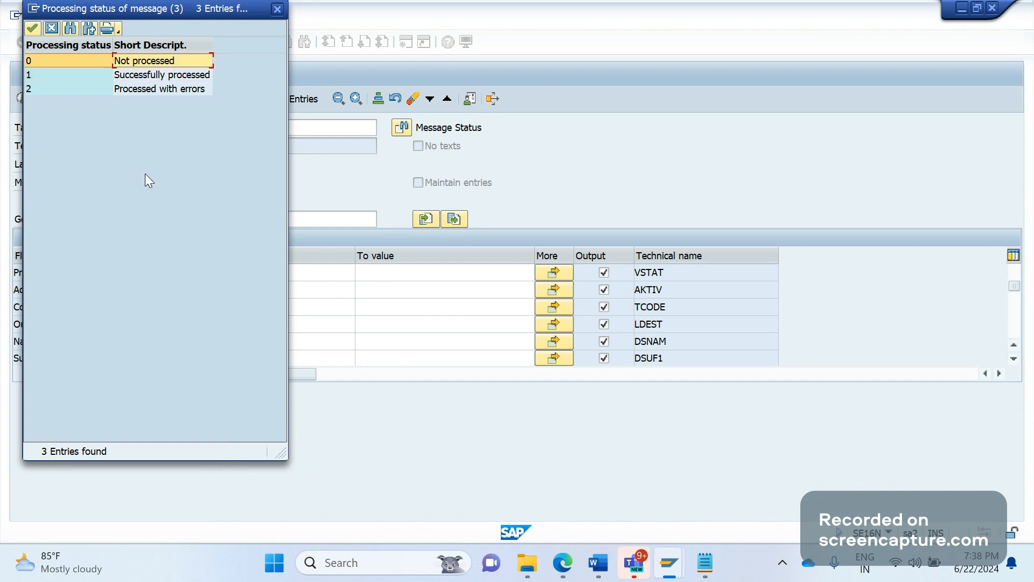
click(155, 96)
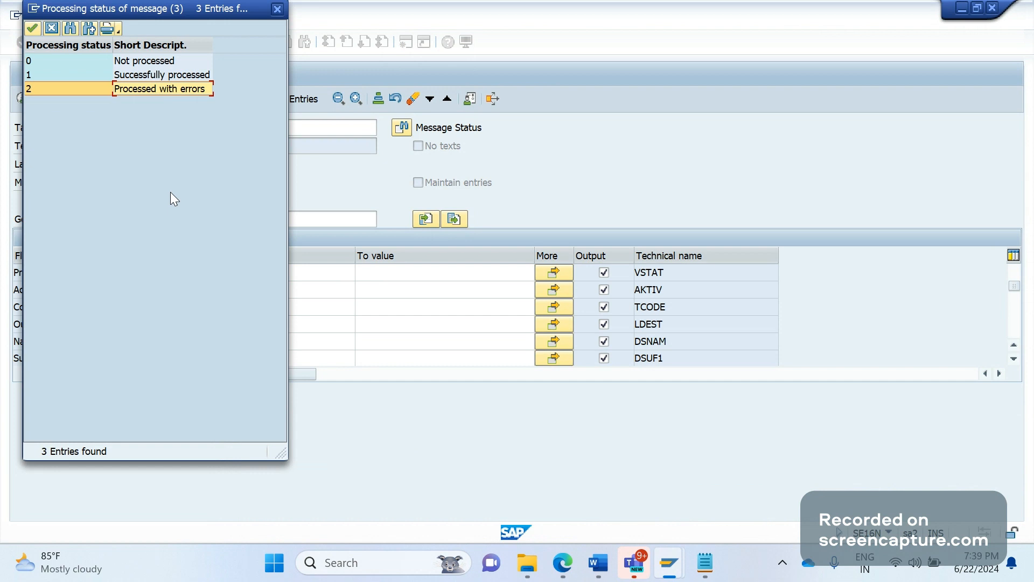
click(273, 14)
- Clear the maximum number of hits, display the NAST entries and examine the object key and status of the entry found
drag(195, 179, 106, 183)
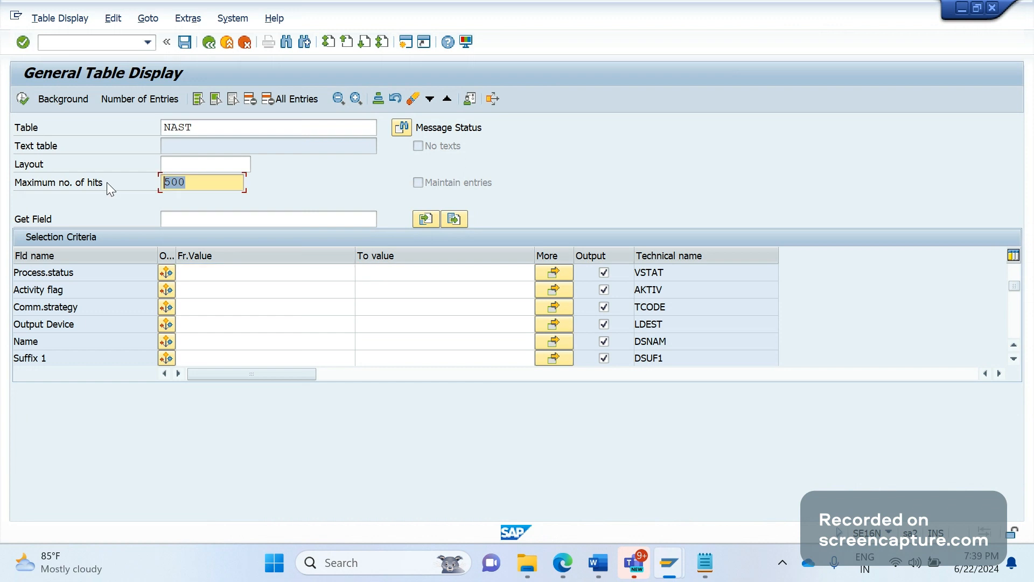
key(Delete)
key(F8)
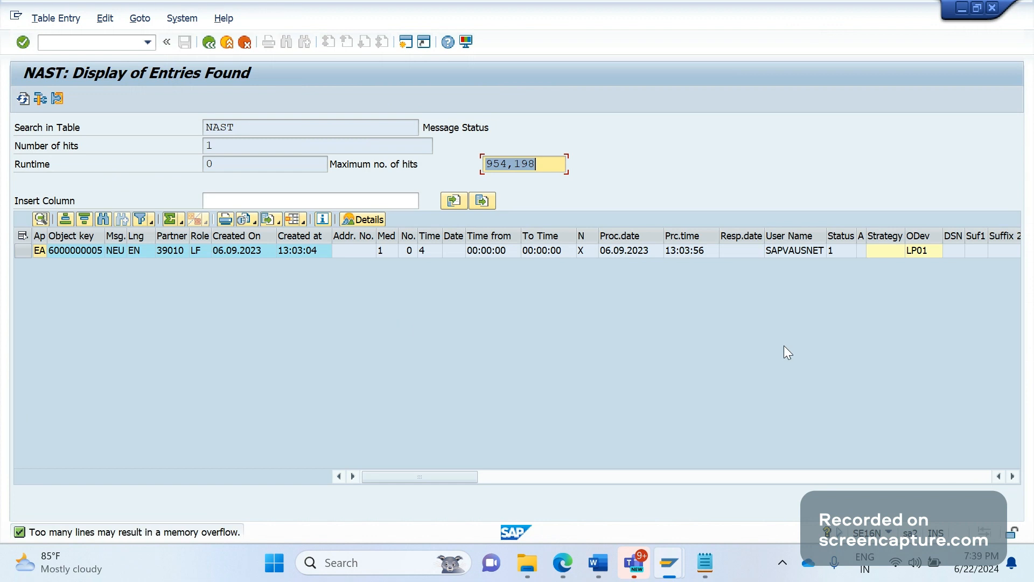
click(89, 253)
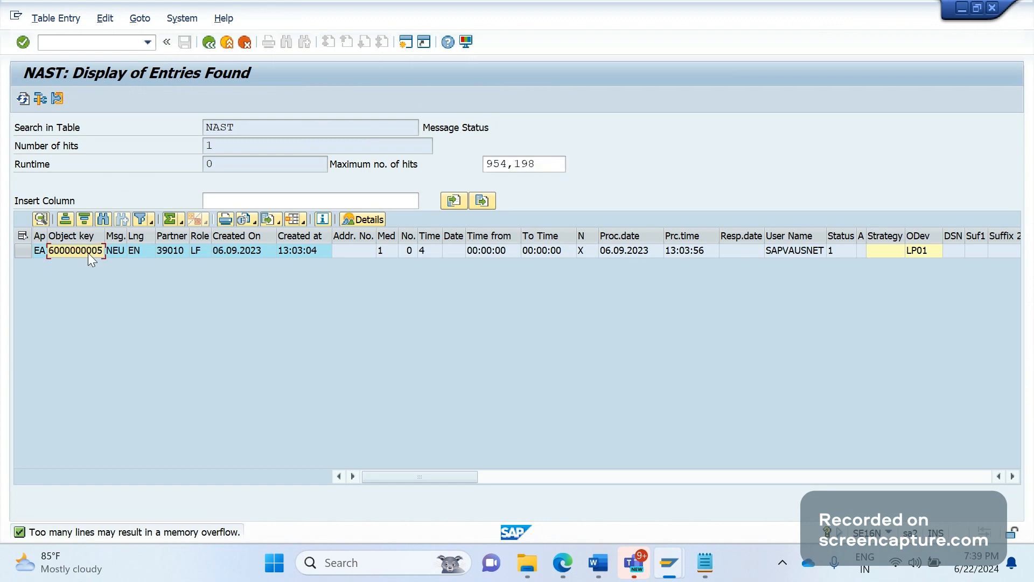
click(841, 252)
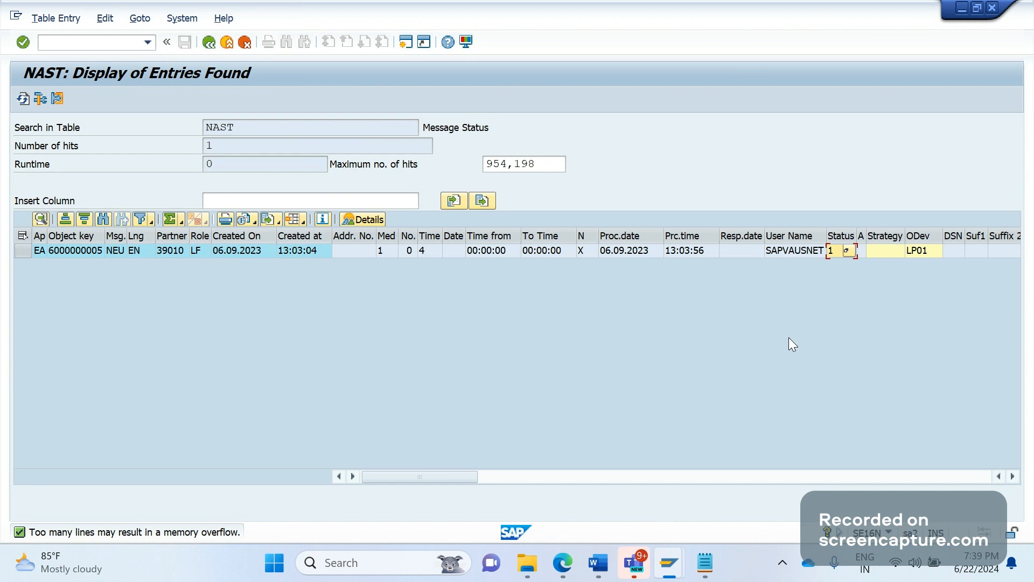
double_click(246, 126)
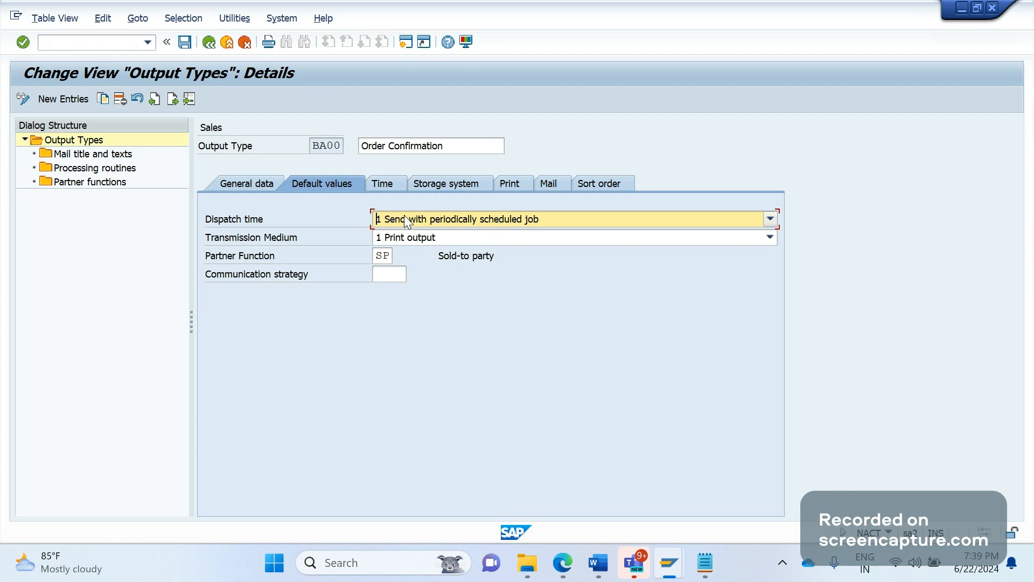
- Open transaction SE38 in a new session from the BA00 output type details and recheck the dispatch time
click(77, 44)
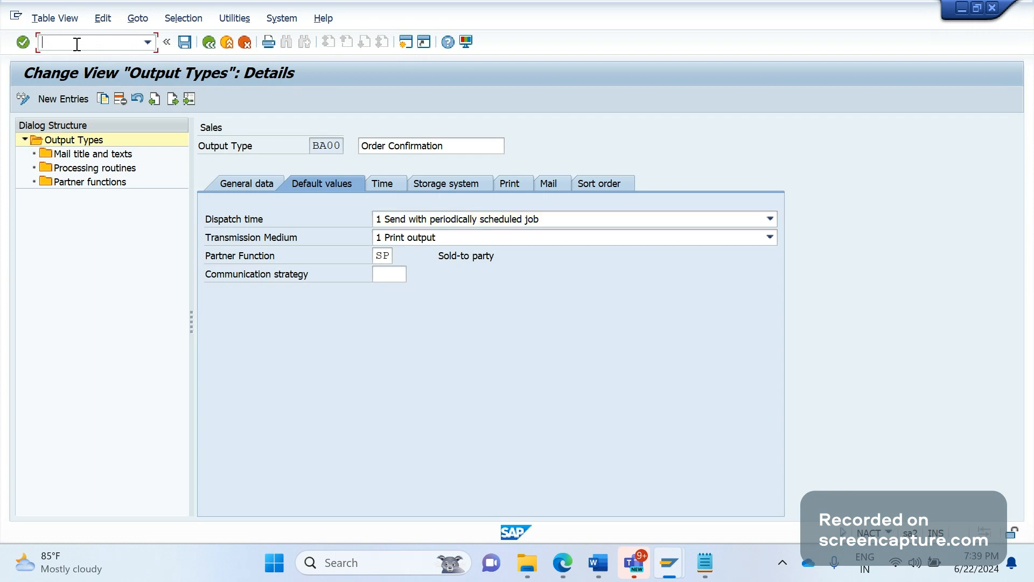
text(/OSE38)
key(Return)
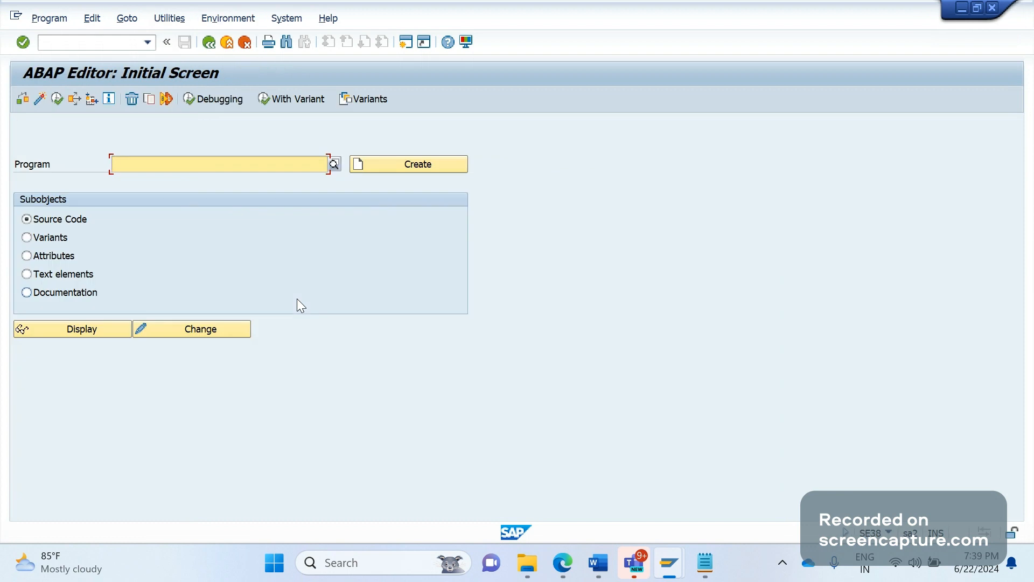
key(alt+Tab)
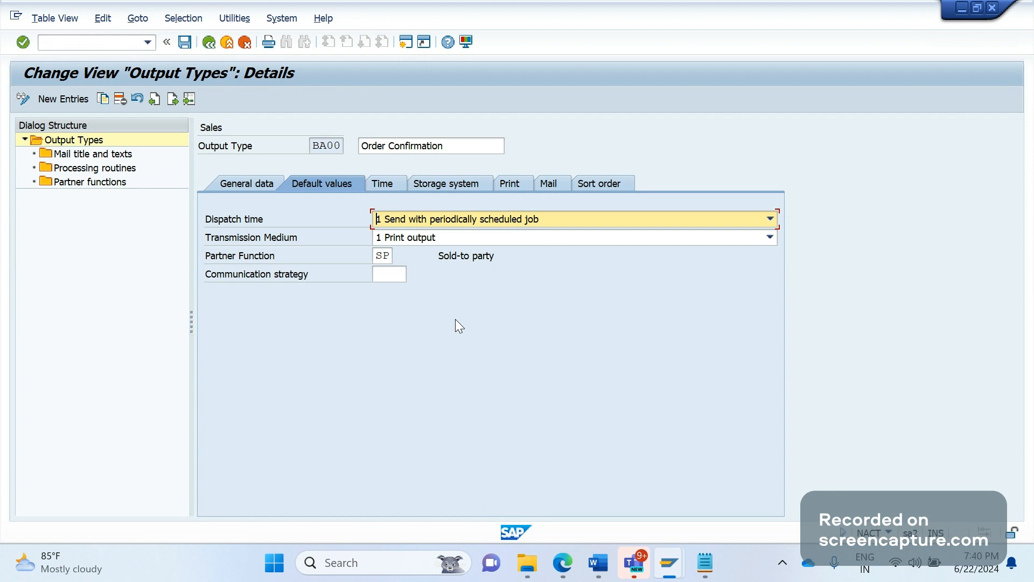
key(alt+Tab)
key(alt+Tab)
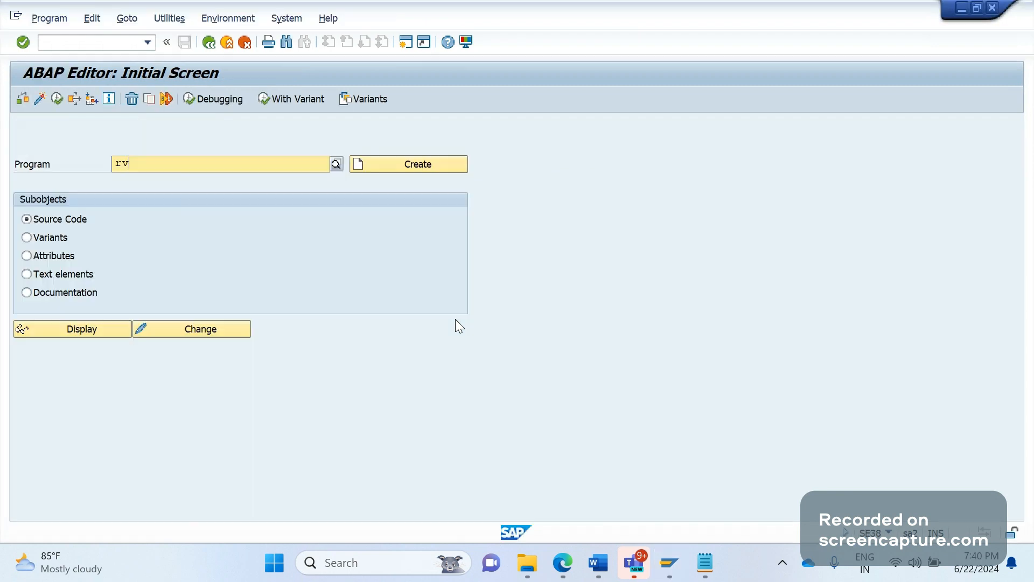
- Enter RSNAST00 as the program in the ABAP Editor and execute it to open its selection screen
text(n)
key(BackSpace)
key(BackSpace)
key(BackSpace)
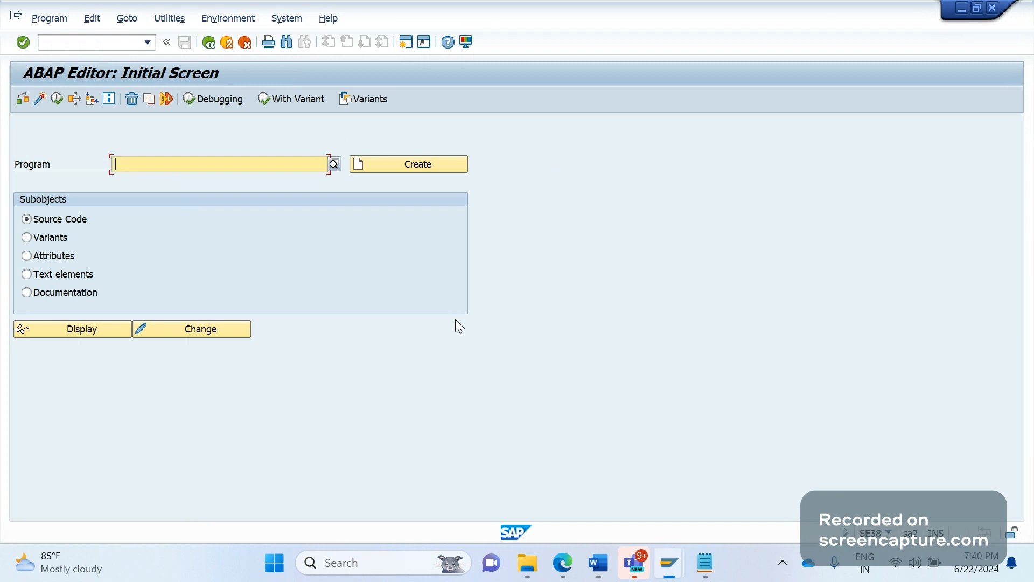
text(rsNAS)
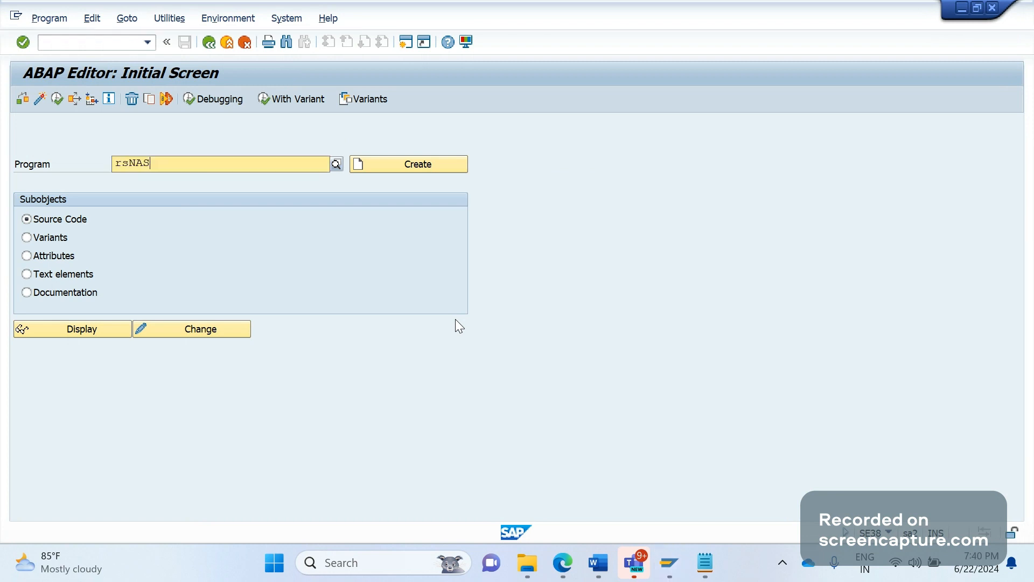
text(T00)
key(Return)
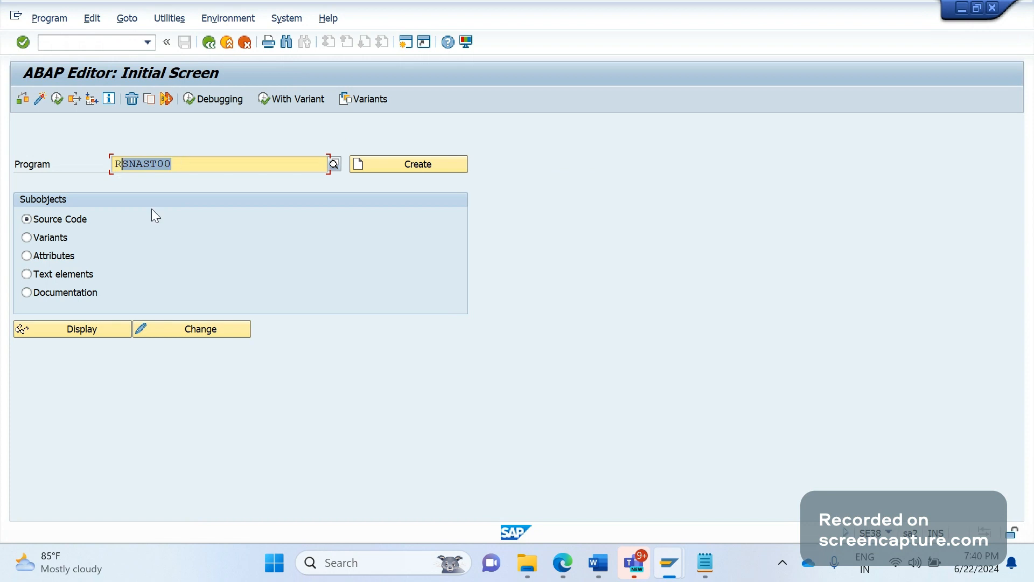
key(F8)
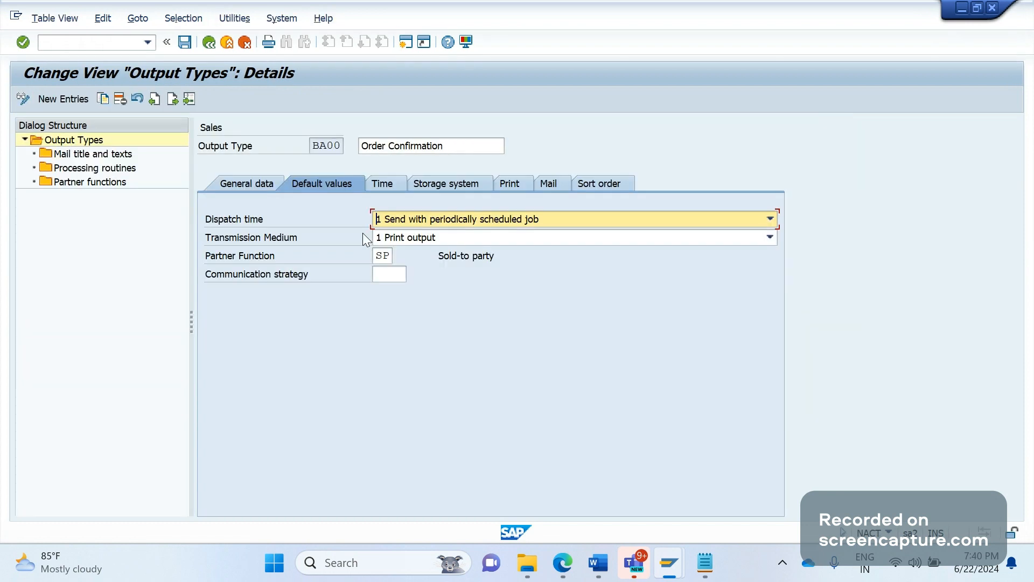
- Set the dispatch time of BA00 to 3 Send with application own transaction and leave the RSNAST00 selection screen
click(770, 219)
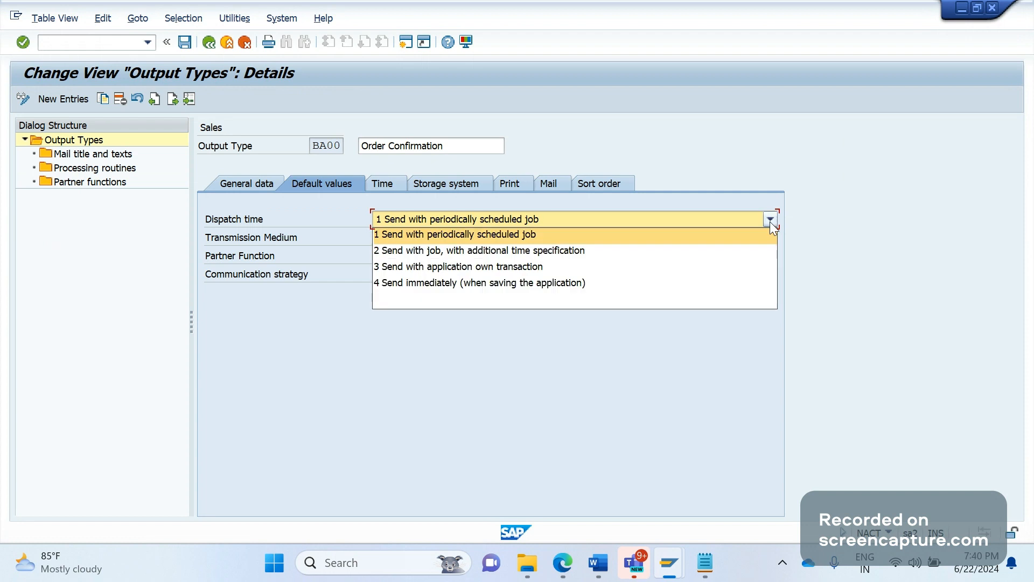
click(569, 264)
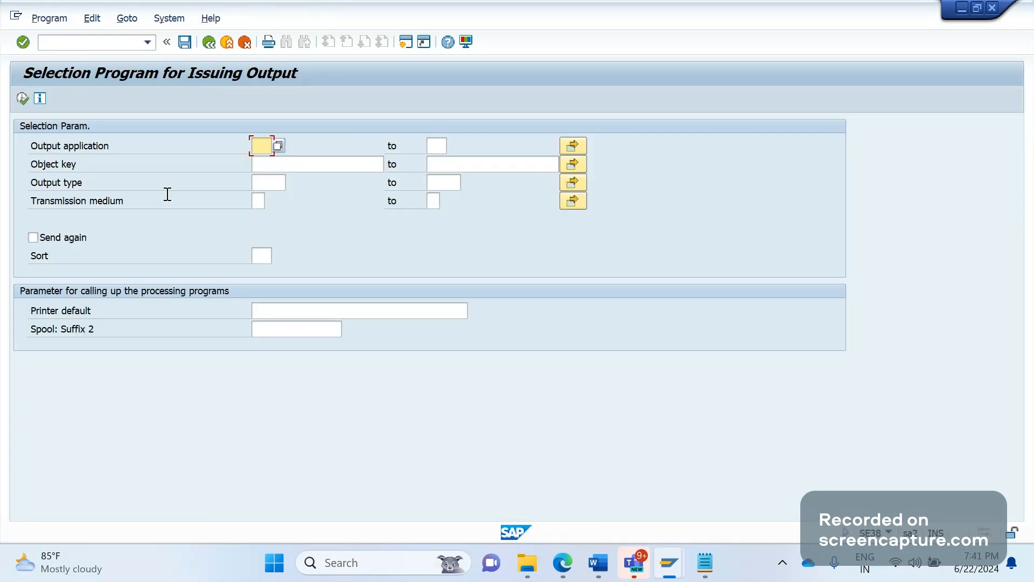
click(209, 39)
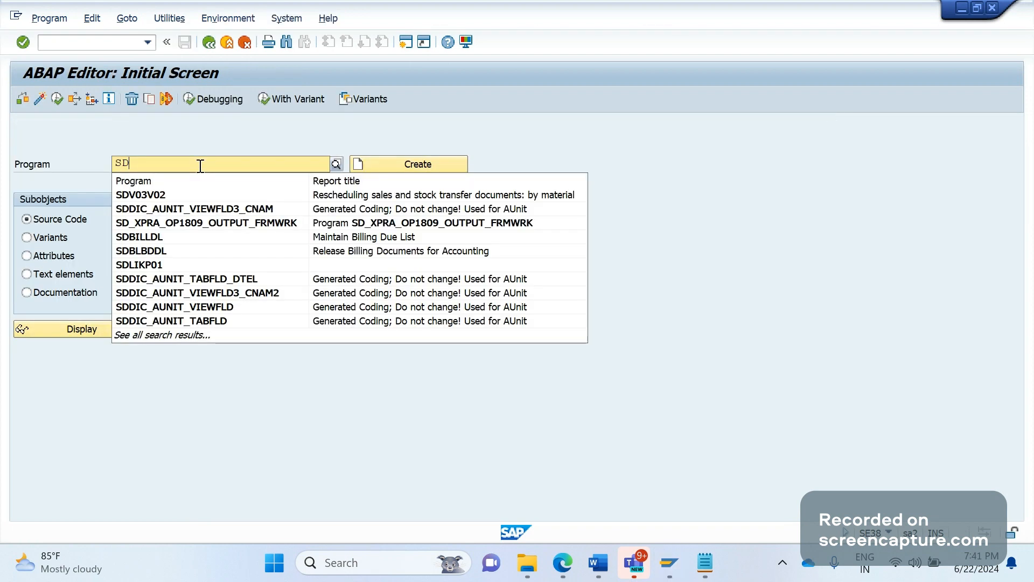
- Look up programs starting with SD70, choose SD70AV1A (Output from orders) and execute it
text(V)
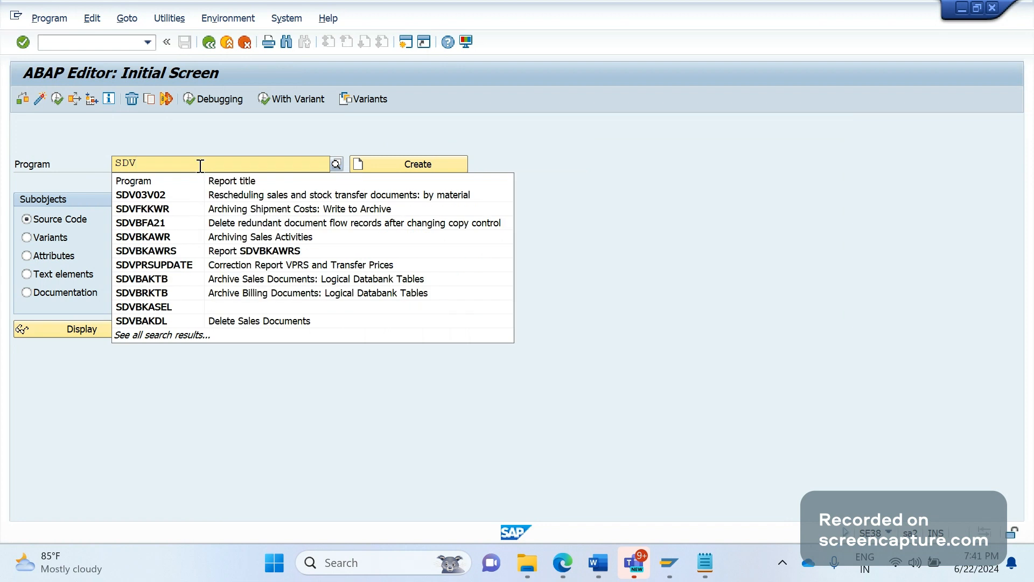
key(BackSpace)
text(70)
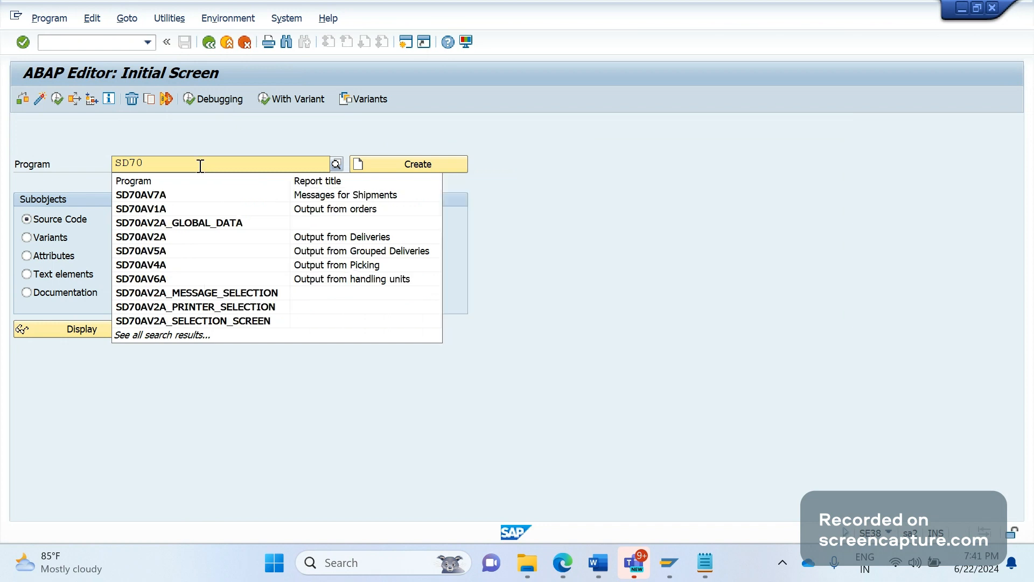
key(Down)
key(Down)
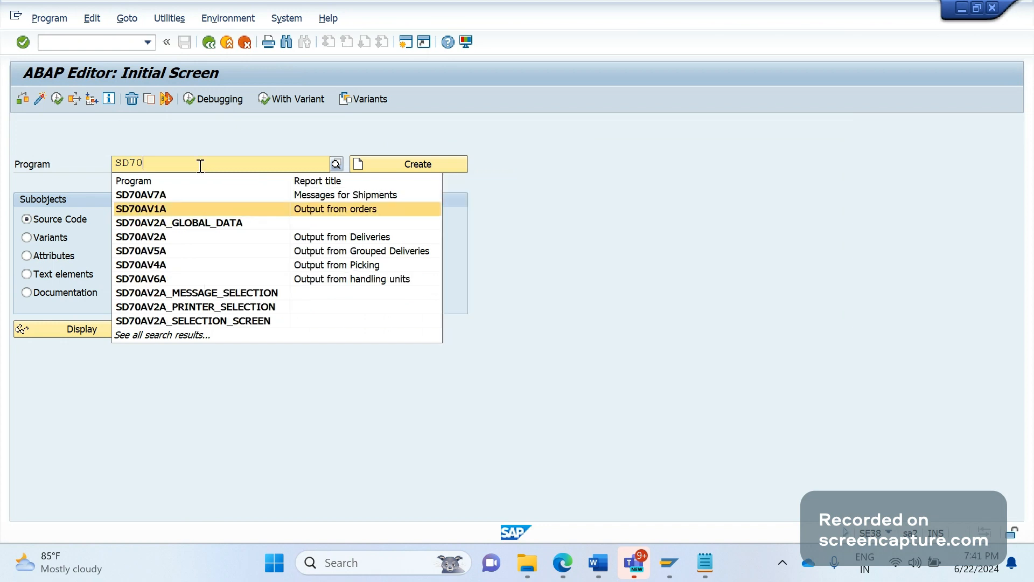
key(Return)
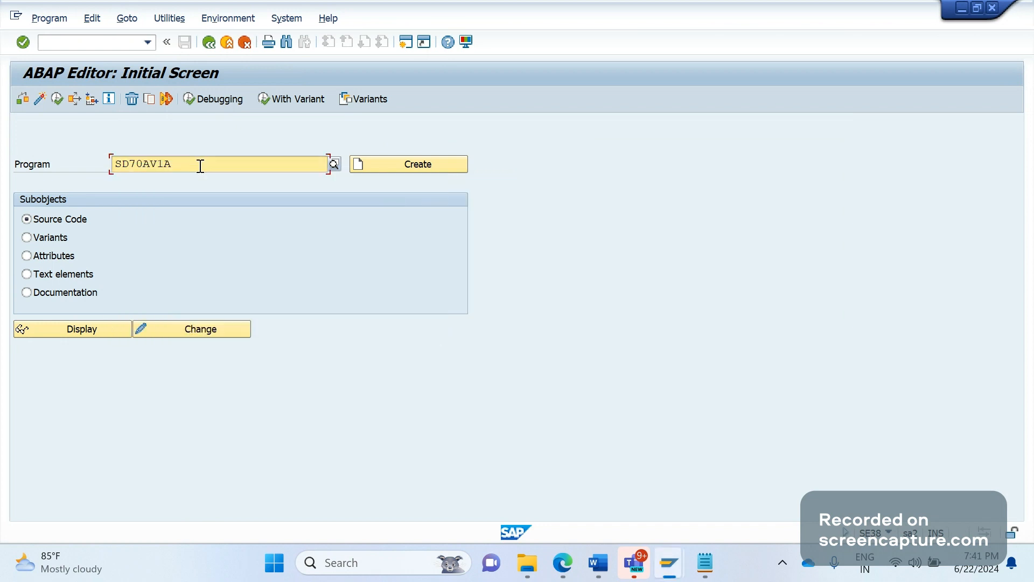
click(57, 102)
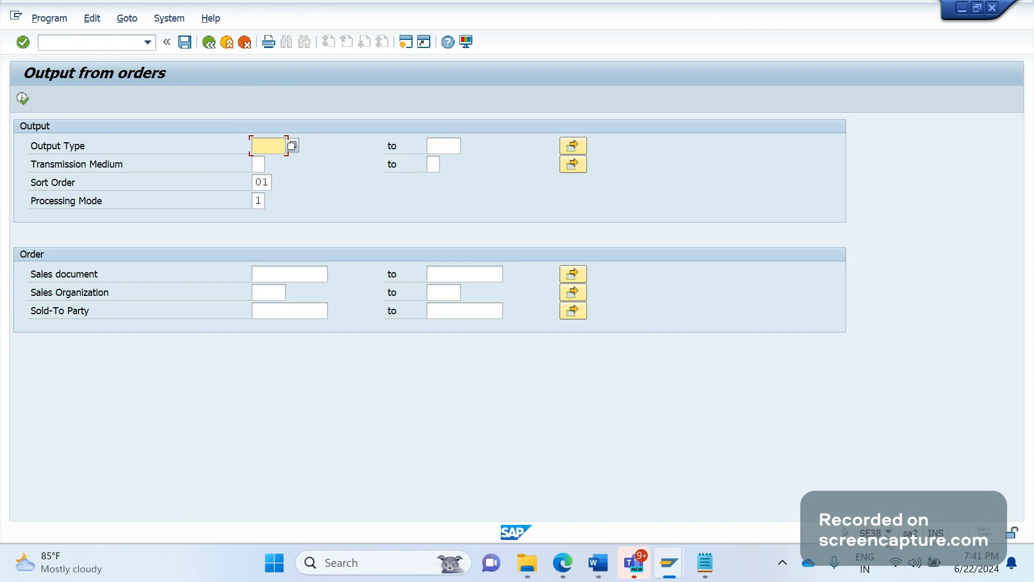
- Check the program and transaction behind the Output from orders screen and return to the ABAP Editor
click(889, 536)
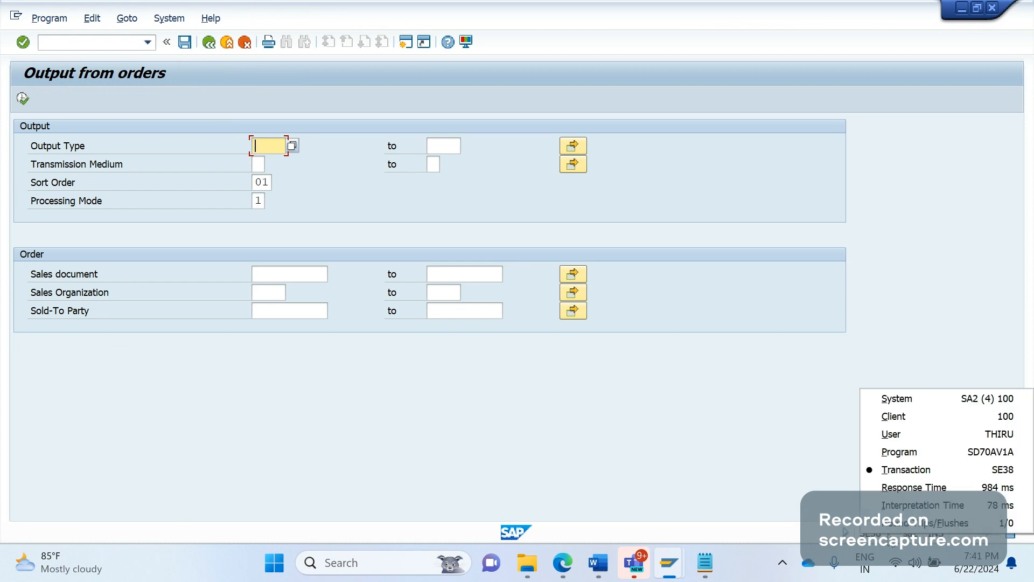
click(649, 423)
click(100, 42)
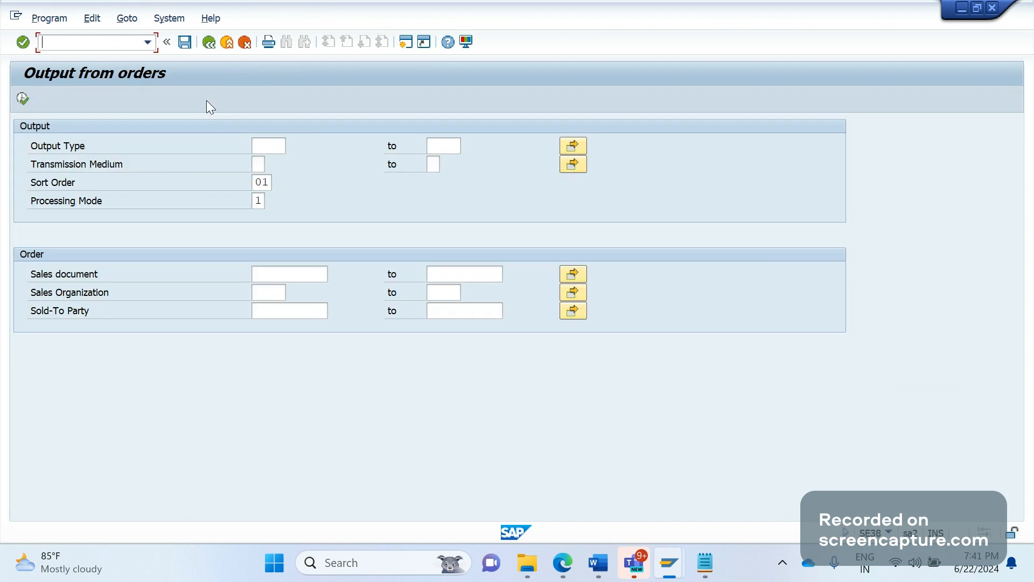
key(F3)
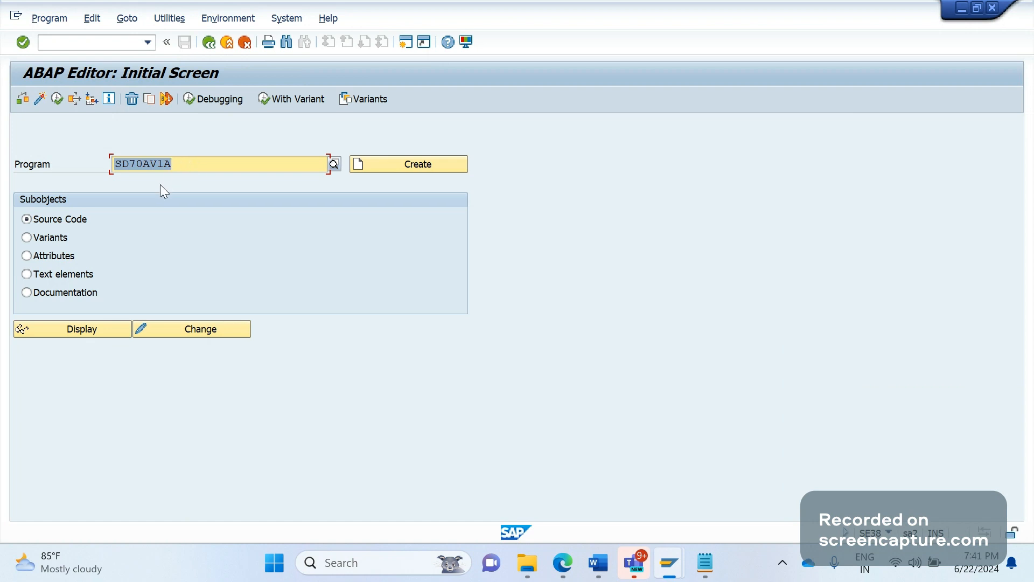
- Change the program in the ABAP Editor to SD70AV3A and execute it to open the Output from Billing selection screen
click(166, 167)
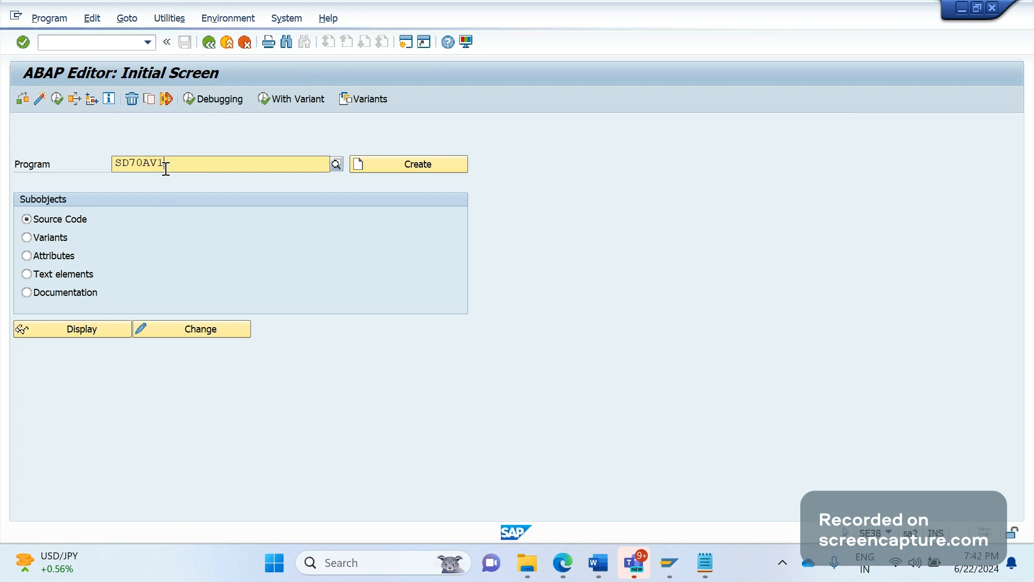
key(BackSpace)
text(3A)
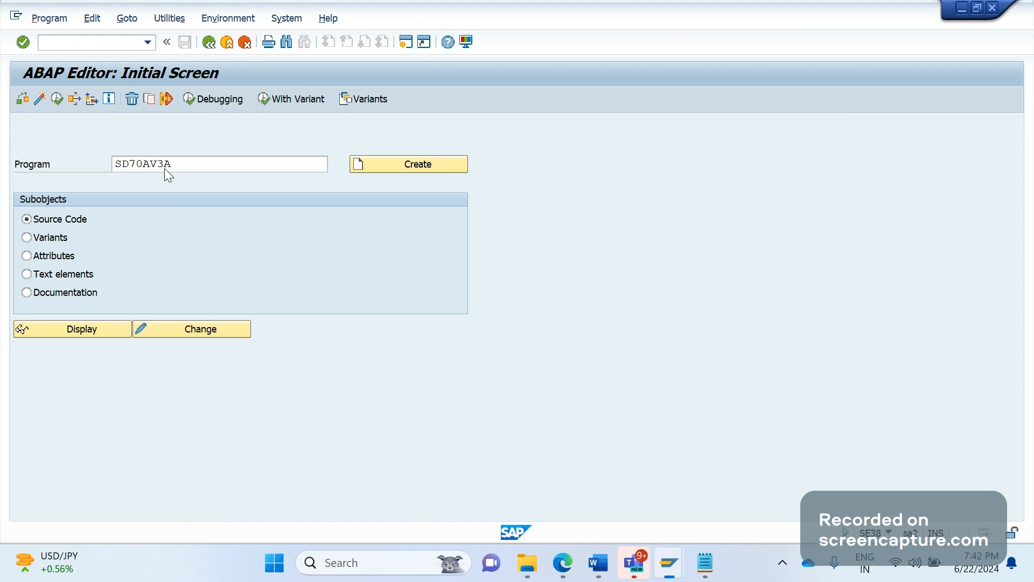
click(57, 101)
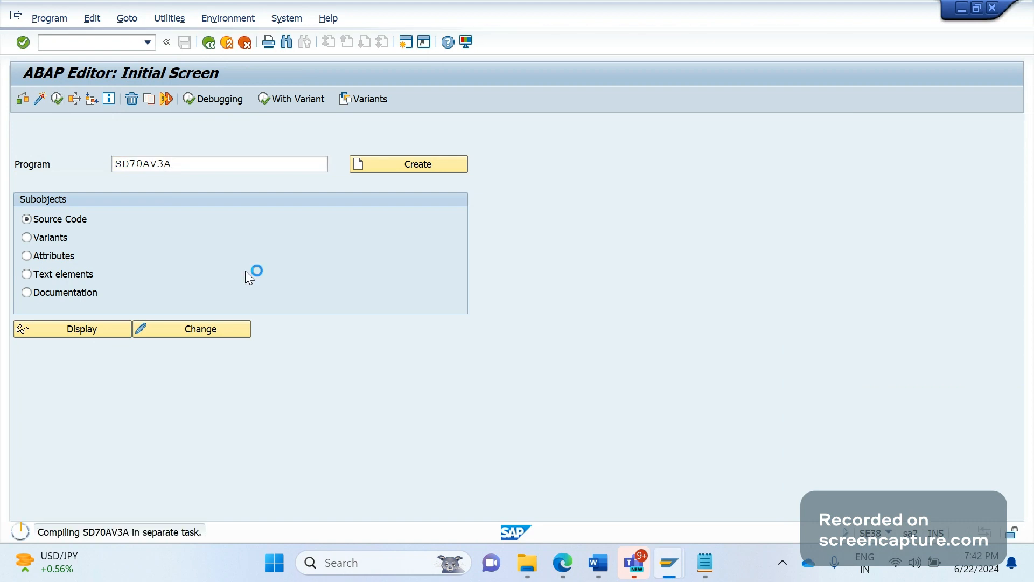
- Call transaction VF31 with /NVF31 from the Output from Billing screen
click(81, 44)
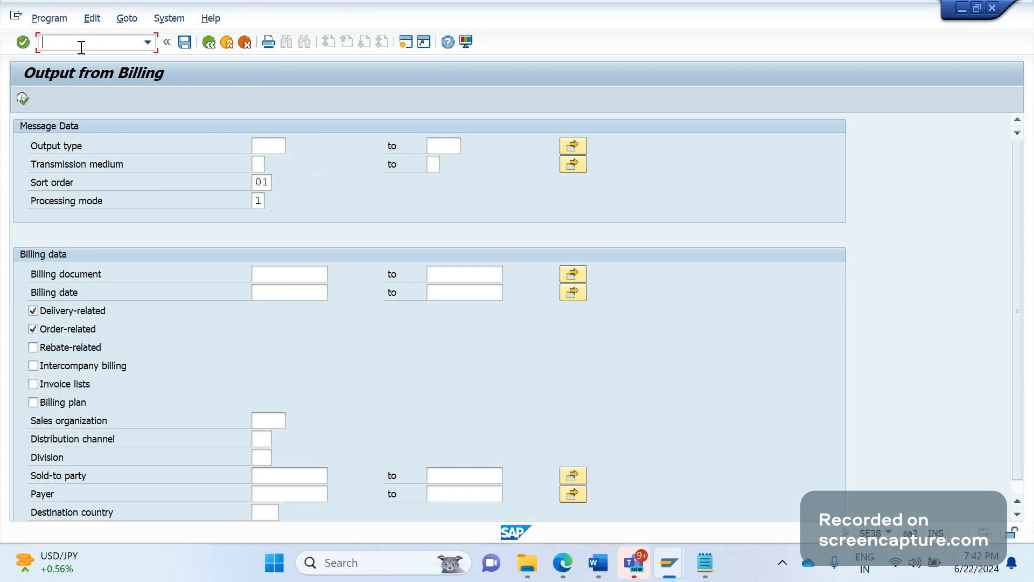
text(/NVF31)
key(Return)
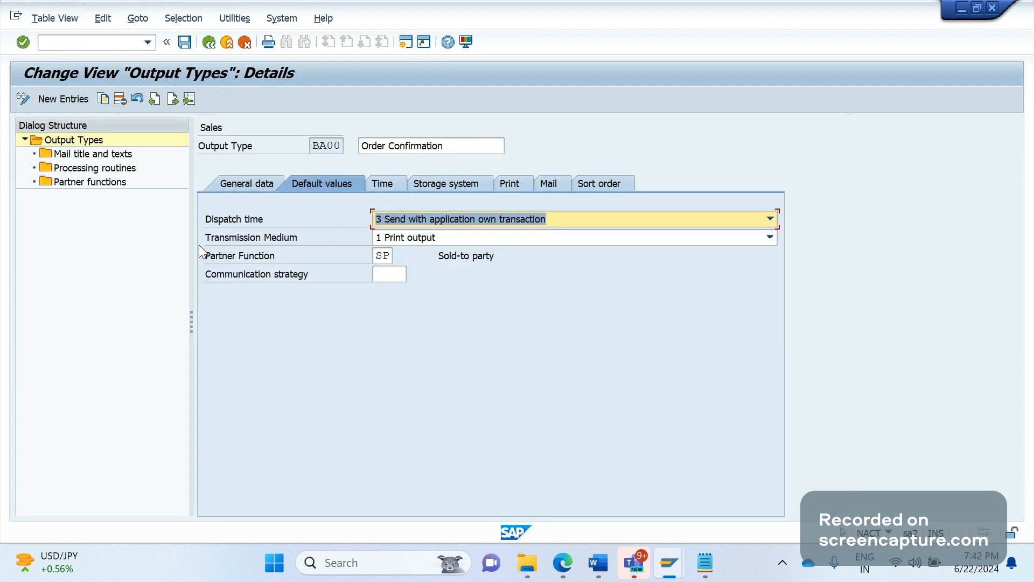
- Switch the BA00 dispatch time to 4 Send immediately, and finally set it to 2 Send with job, with additional time specification
click(770, 219)
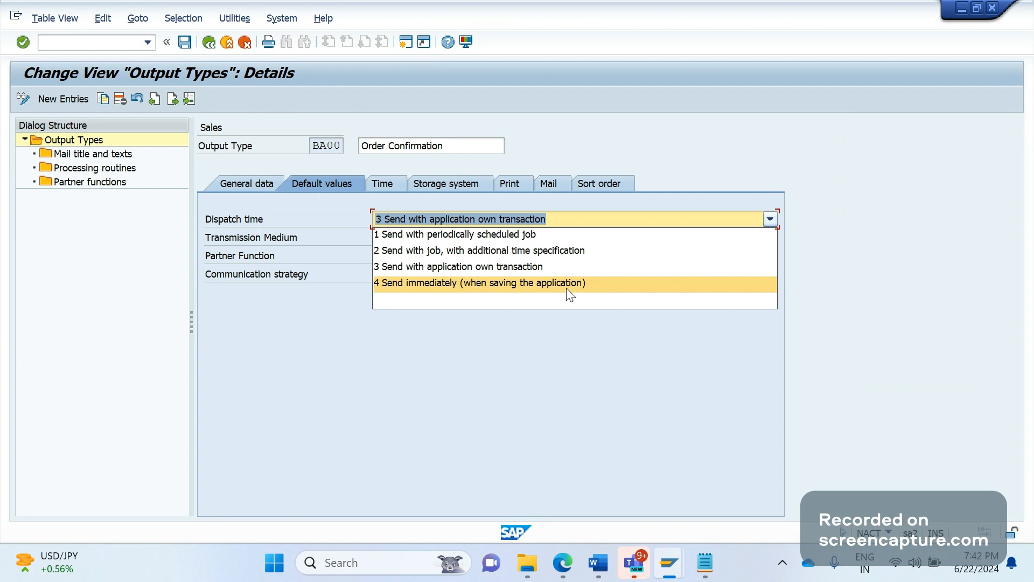
click(568, 283)
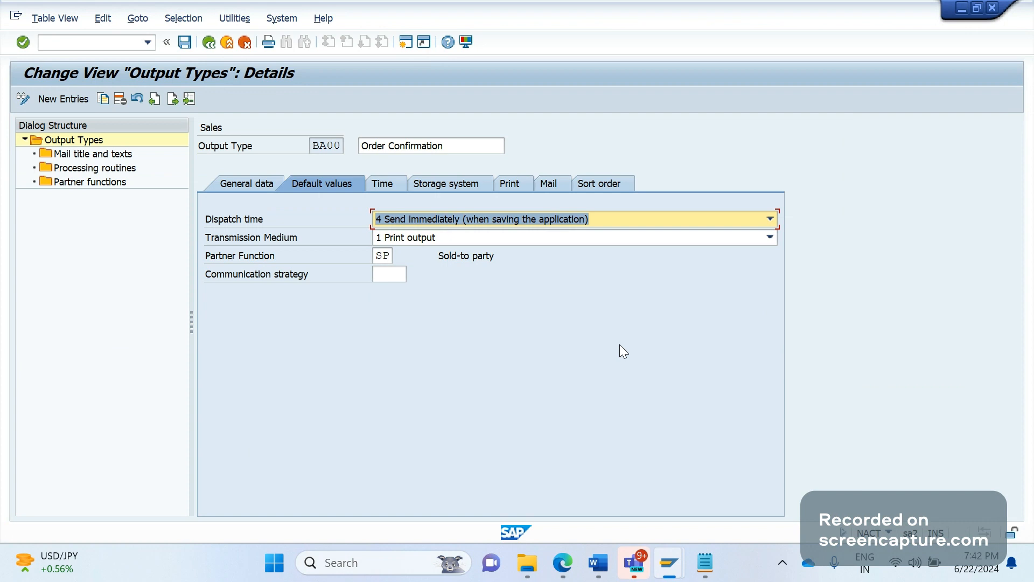
click(770, 220)
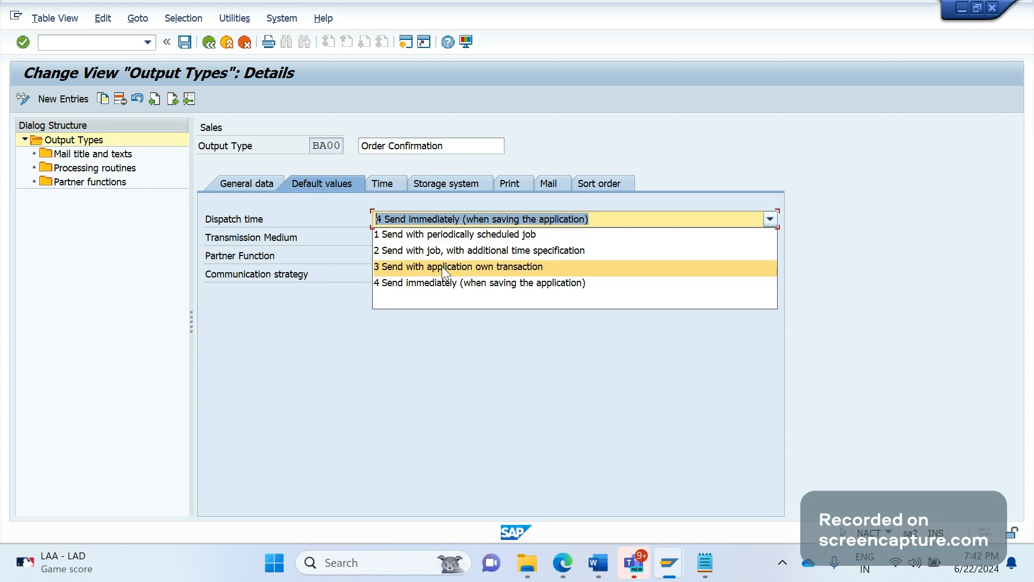
key(Escape)
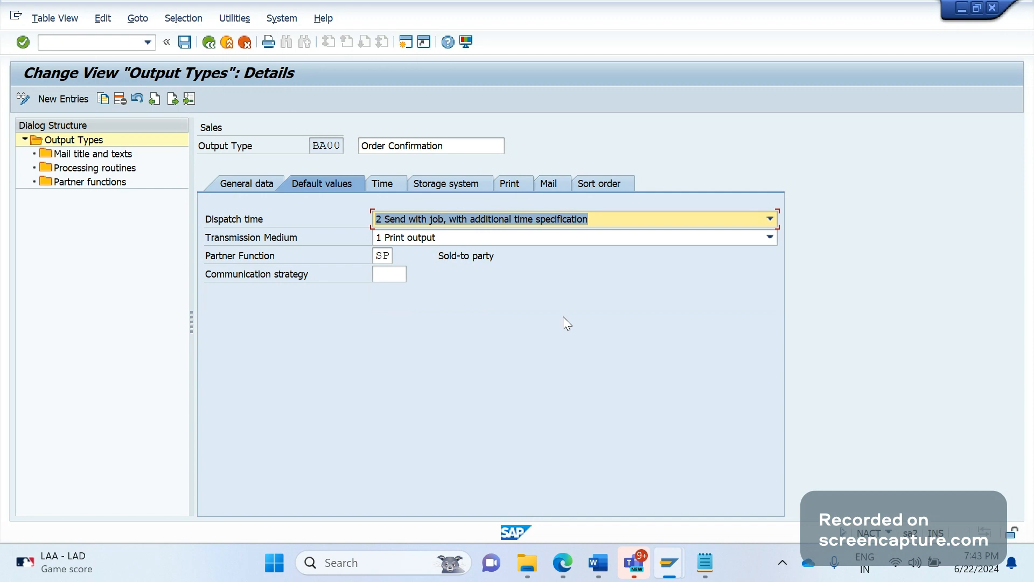
key(Delete)
key(ctrl+z)
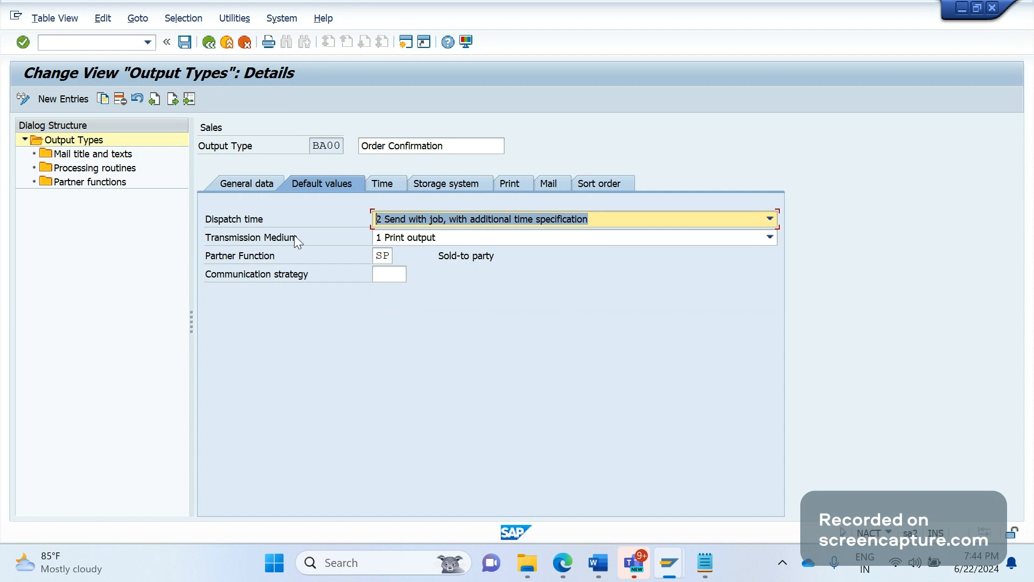
- Review the transmission medium options and partner function of BA00, and enter CS01 as its communication strategy
click(449, 238)
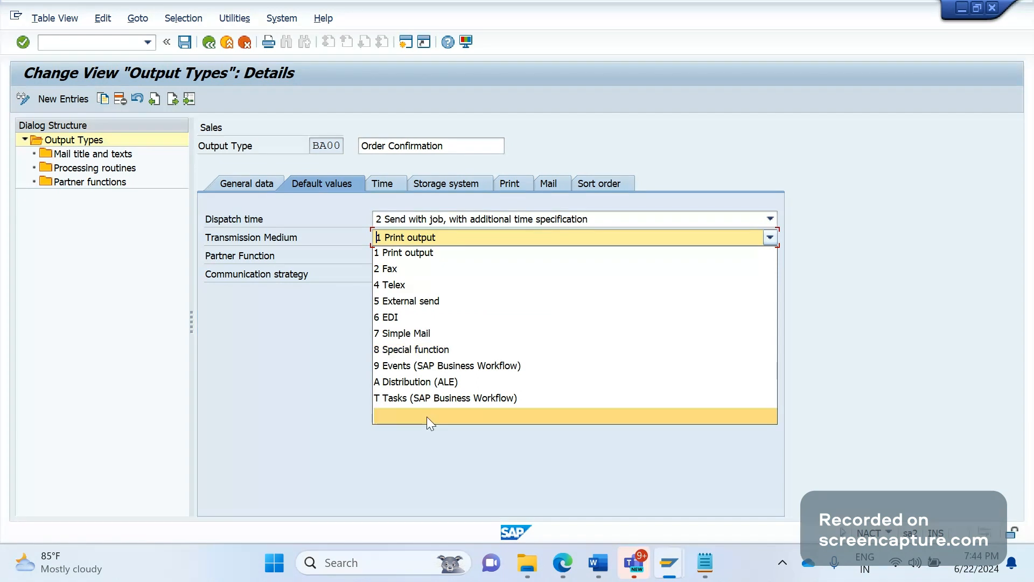
click(283, 343)
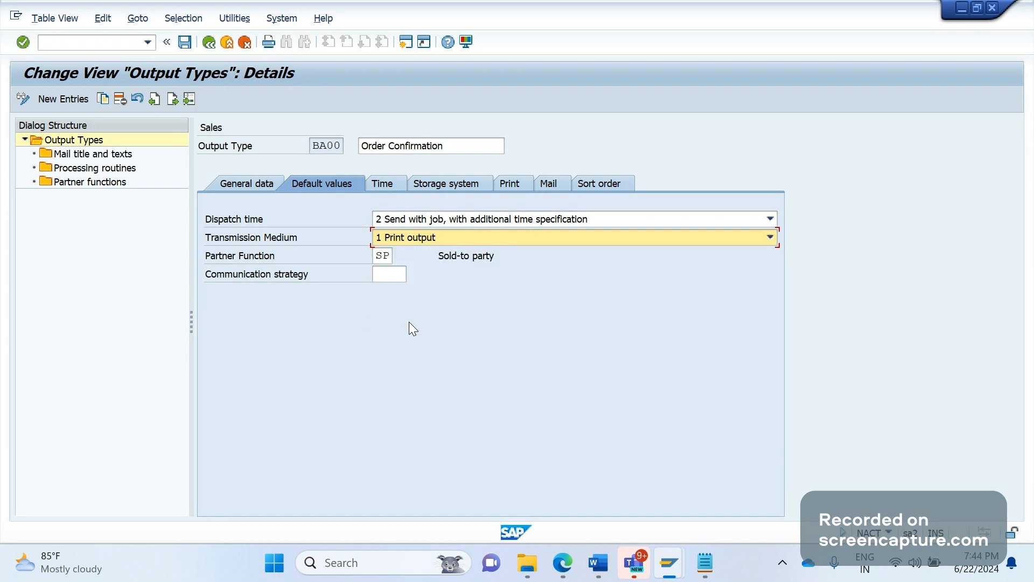
click(382, 255)
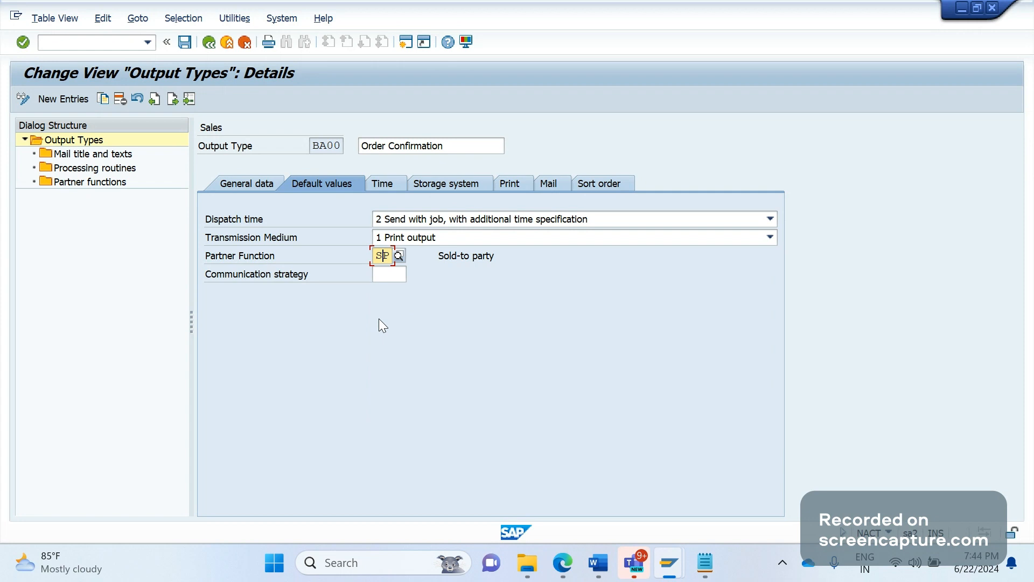
click(399, 273)
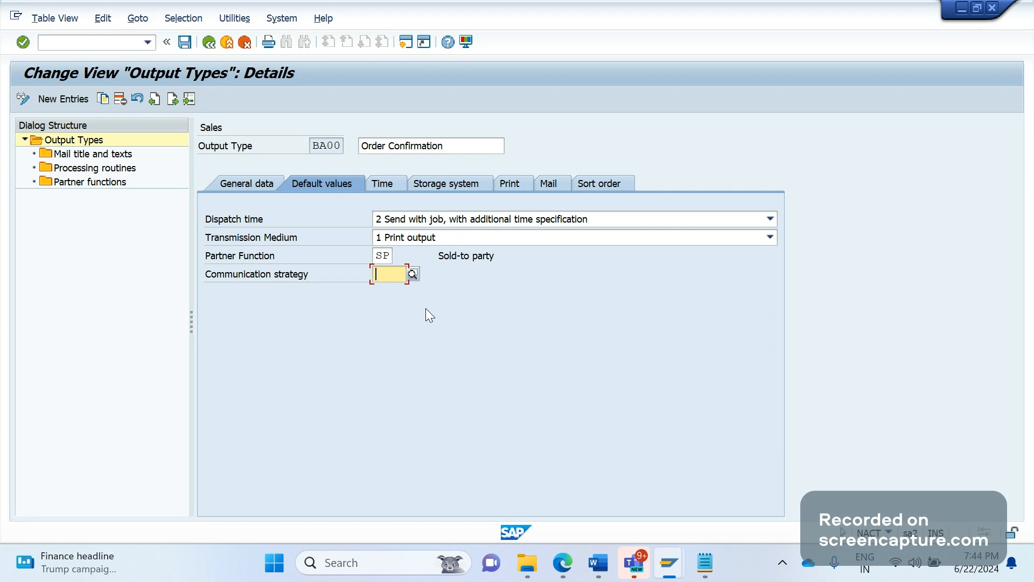
text(CS01)
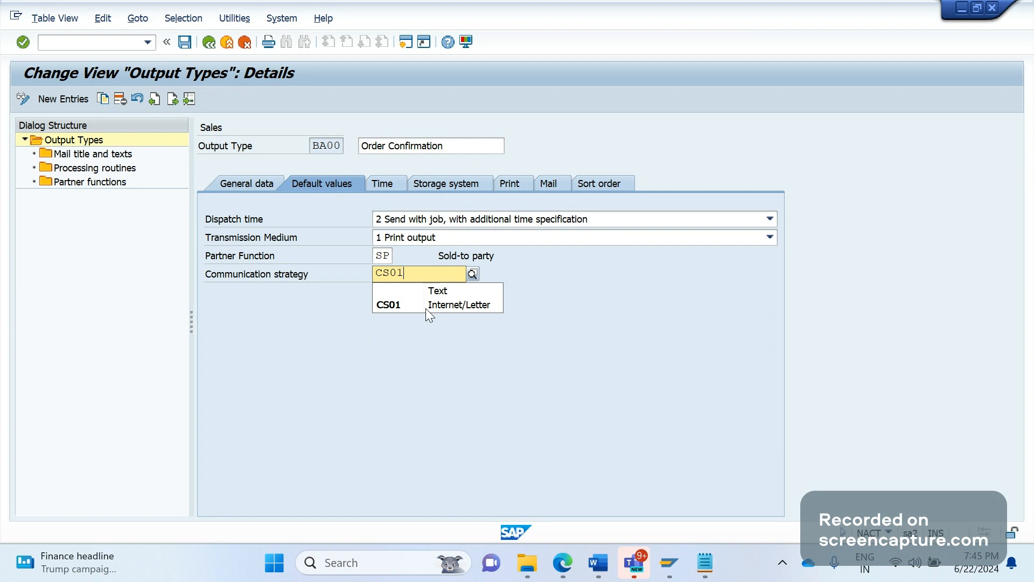
click(426, 308)
- Examine the timing restrictions of BA00 and the available storage modes for its output
click(384, 183)
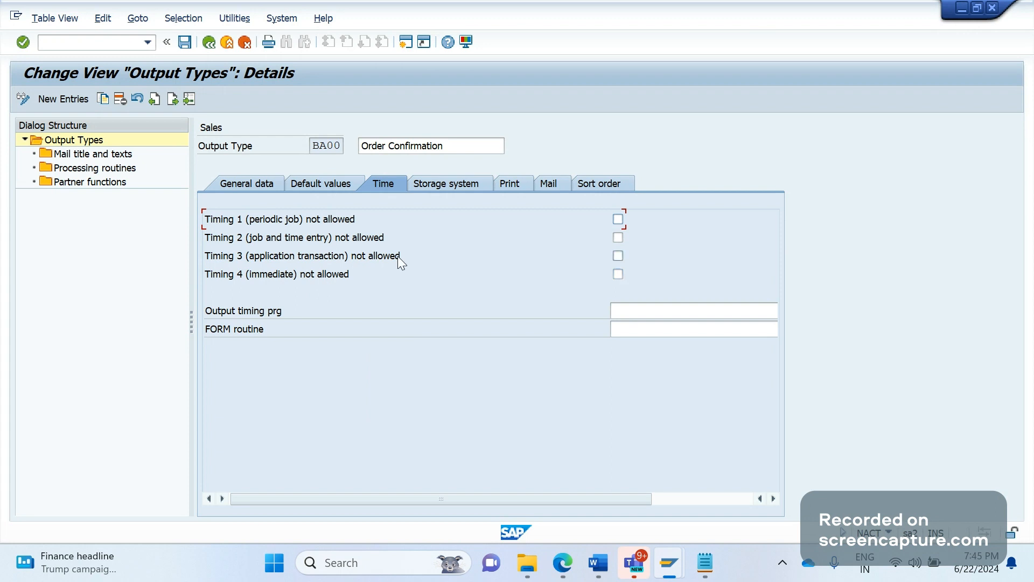
click(441, 186)
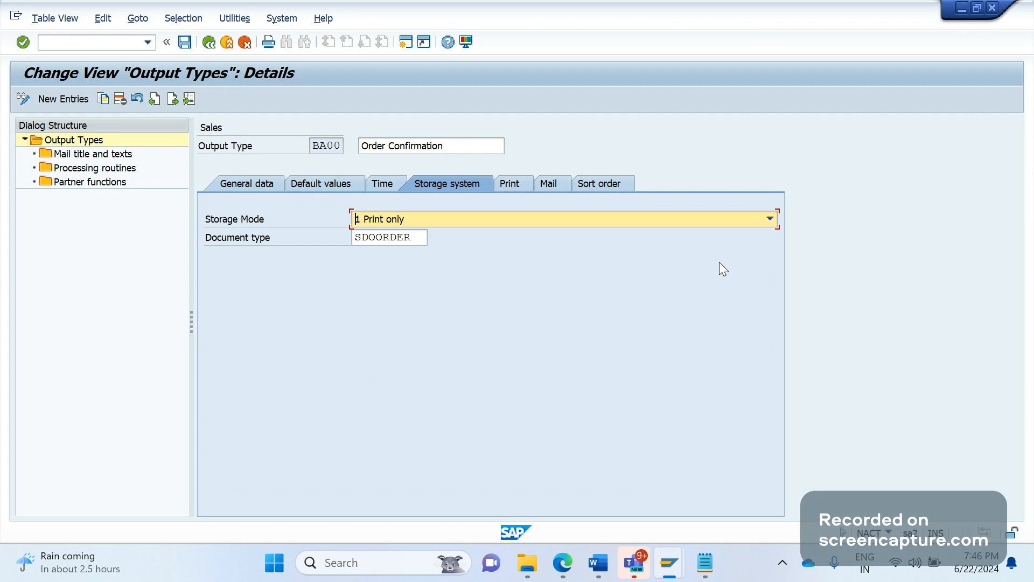
click(771, 219)
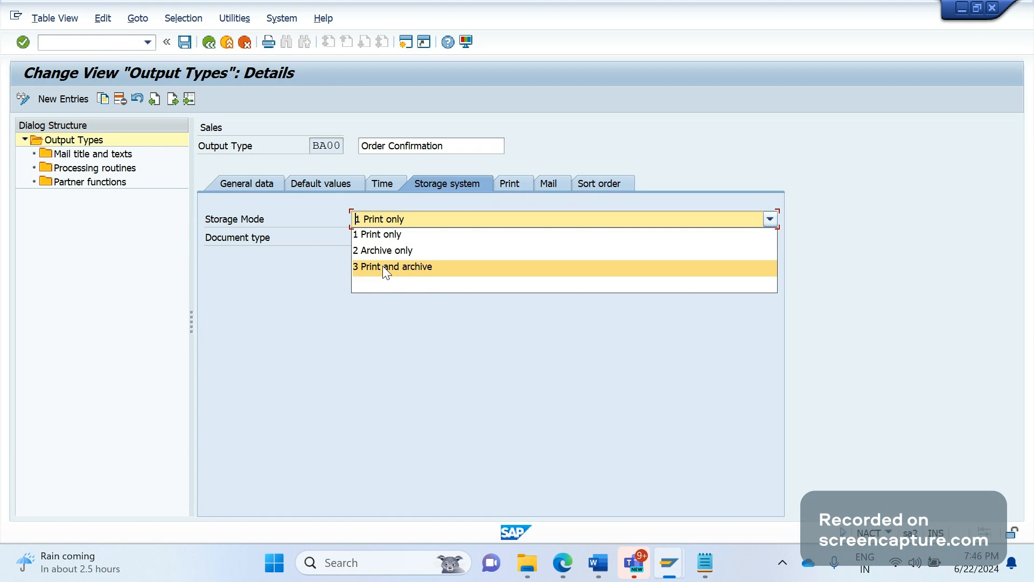
click(382, 349)
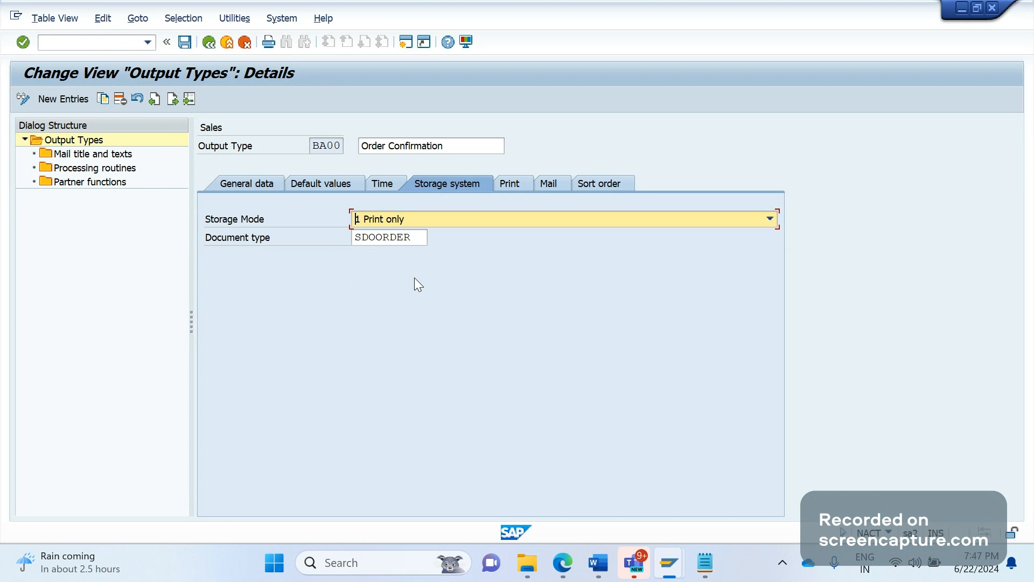
- Examine the print parameter options, mail settings and sort order fields of output type BA00
click(513, 184)
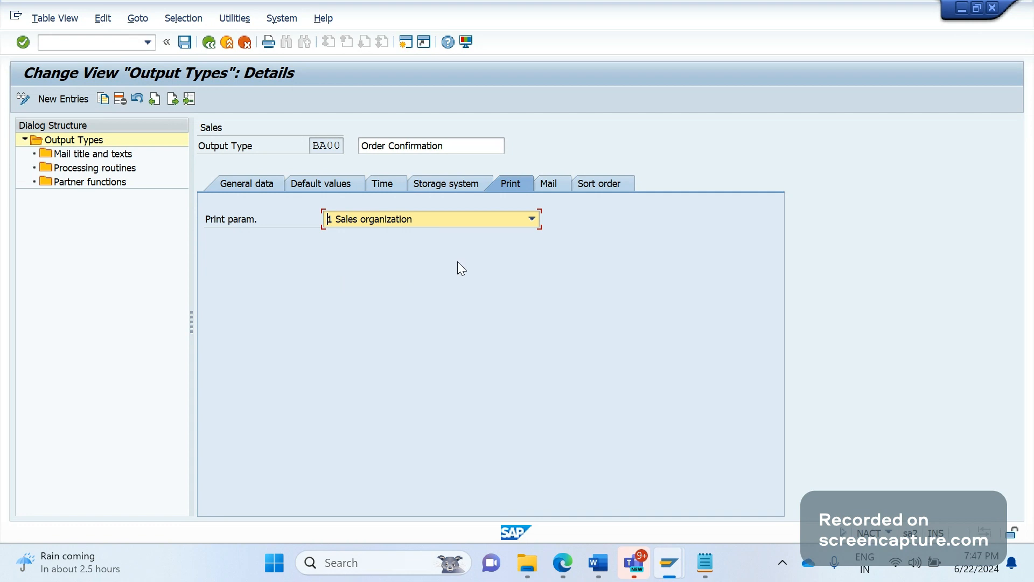
click(532, 220)
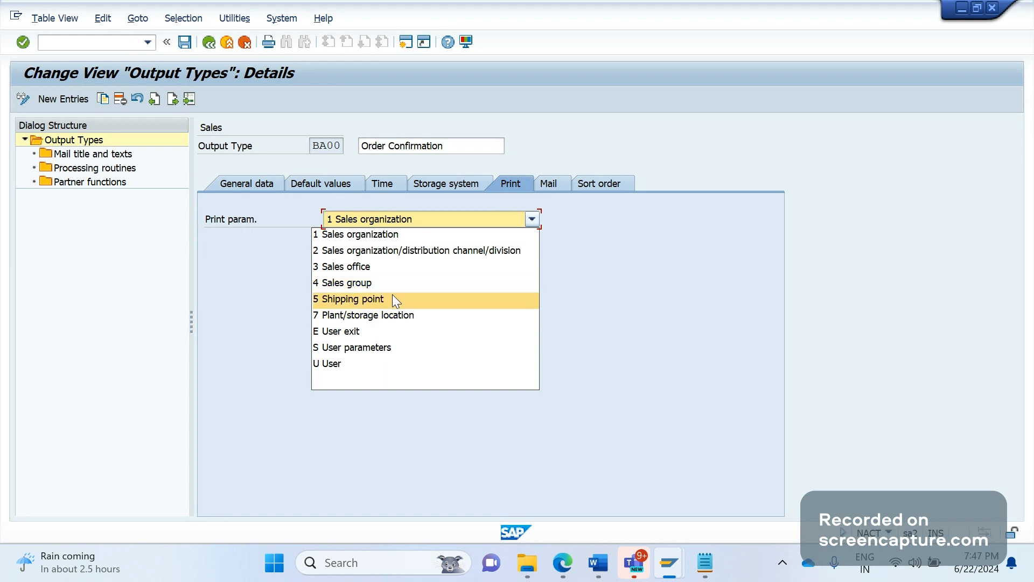
click(572, 229)
click(555, 185)
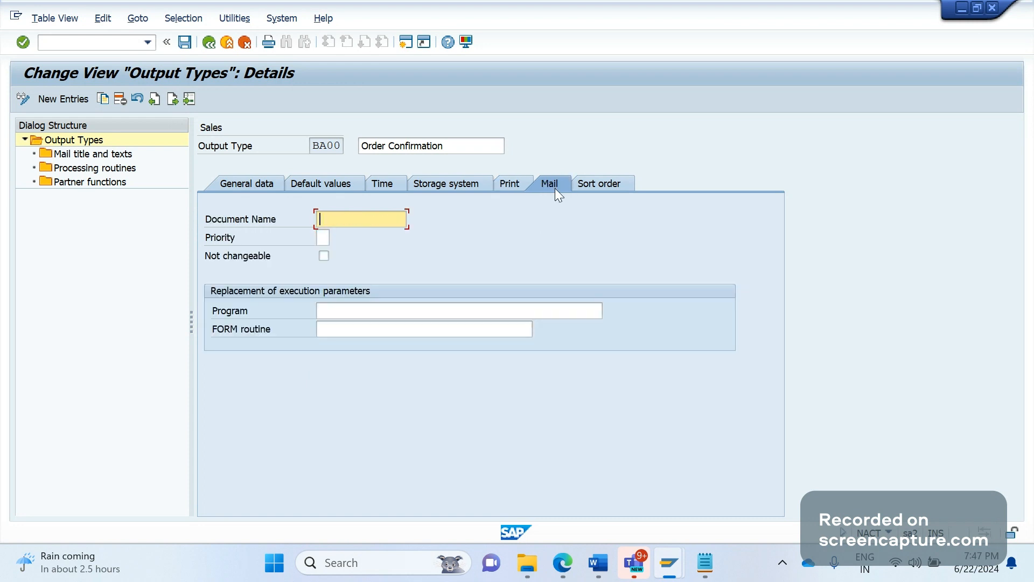
click(586, 188)
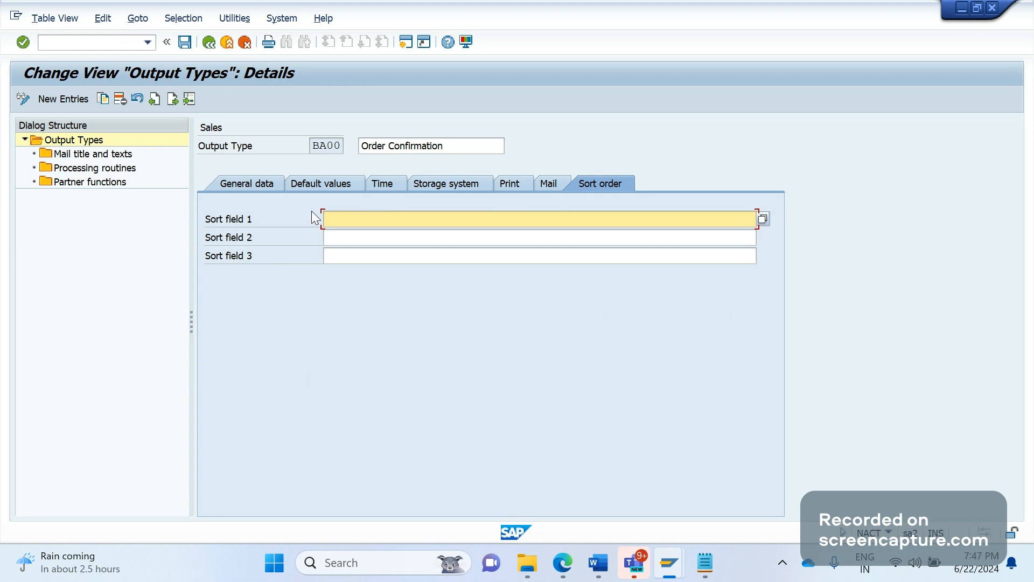
- Enable Access to conditions in the general data of output type BA00
click(266, 186)
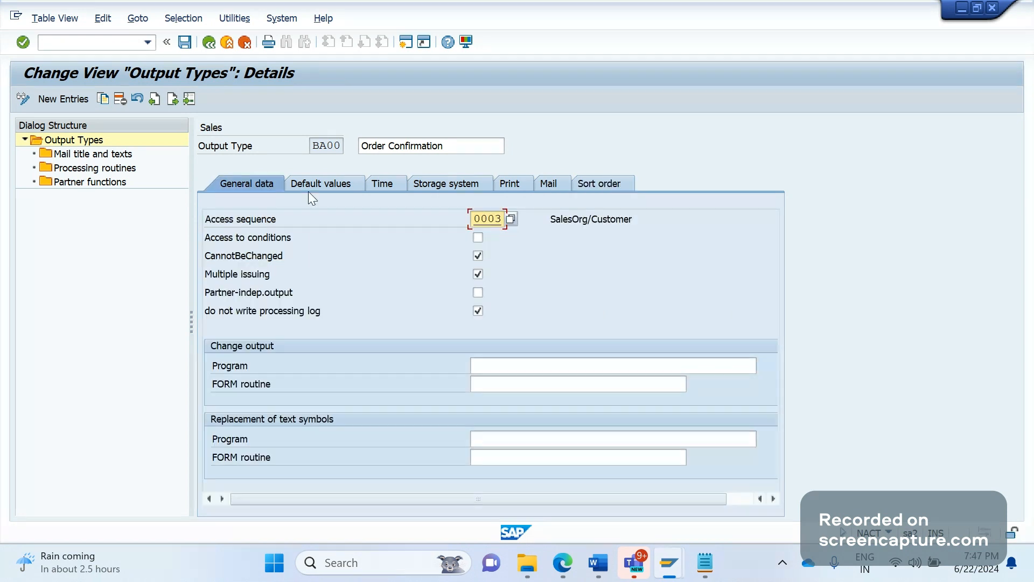
click(373, 240)
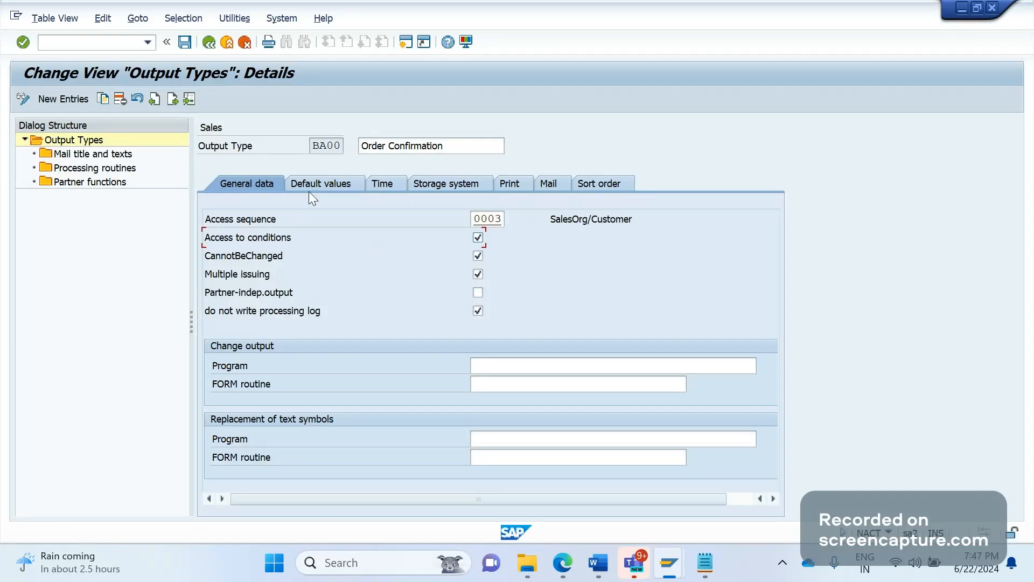
- Open the German (DE) mail title of BA00 and replace its ending "und Vorschlag" with VBAK-VBELN
double_click(89, 157)
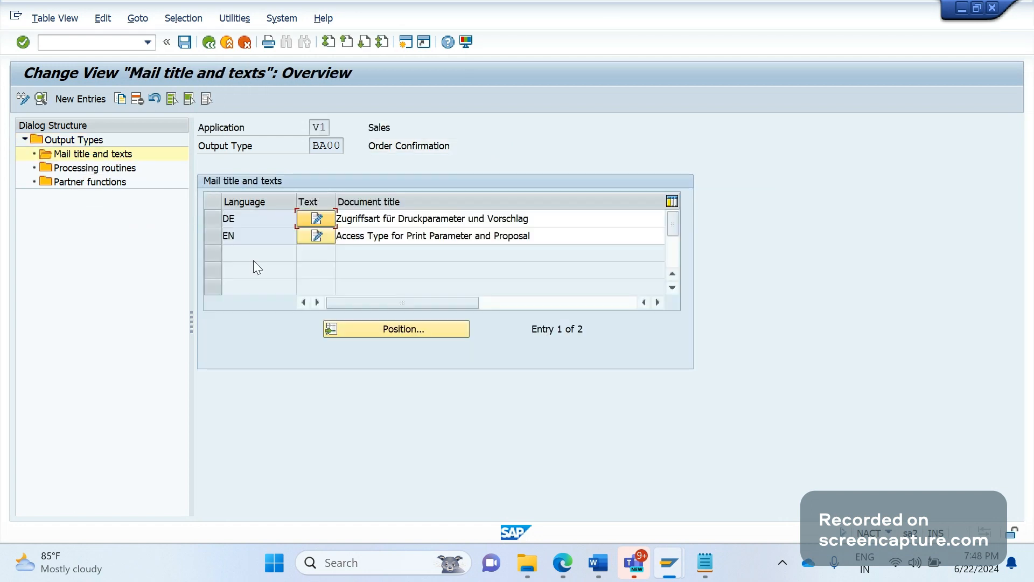
double_click(256, 218)
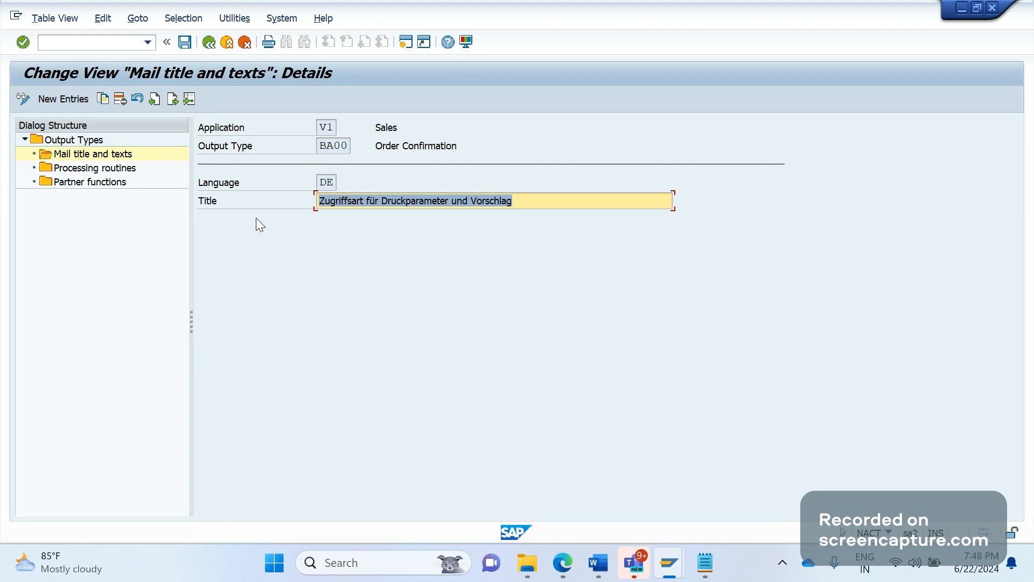
click(537, 198)
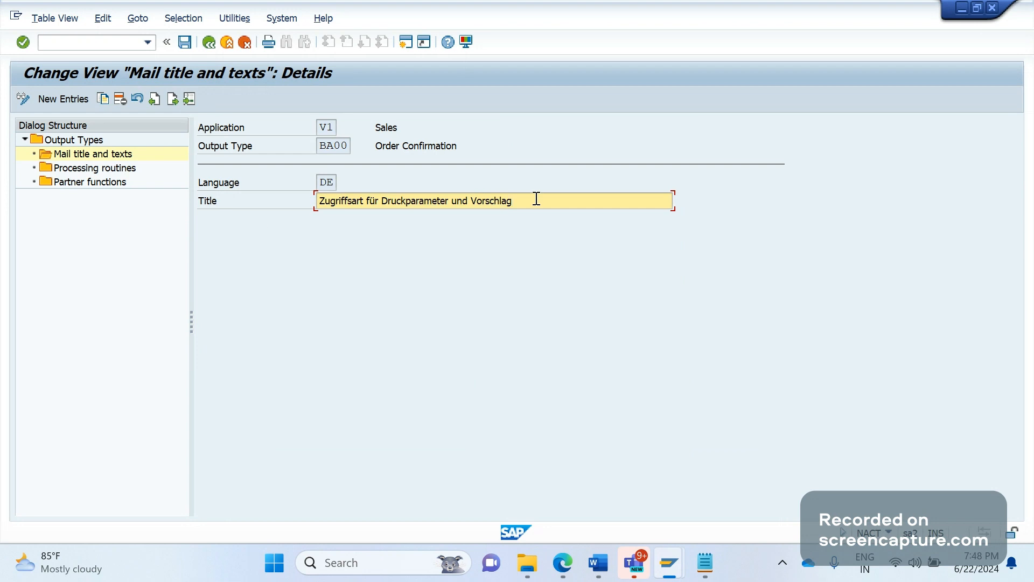
key(BackSpace)
text(&)
text(VBA)
text(K-)
key(BackSpace)
key(BackSpace)
key(BackSpace)
key(BackSpace)
key(BackSpace)
key(BackSpace)
key(BackSpace)
key(BackSpace)
key(BackSpace)
key(BackSpace)
key(BackSpace)
key(BackSpace)
key(BackSpace)
key(BackSpace)
key(BackSpace)
key(BackSpace)
key(BackSpace)
key(BackSpace)
key(BackSpace)
text(VBAK-VBELN)
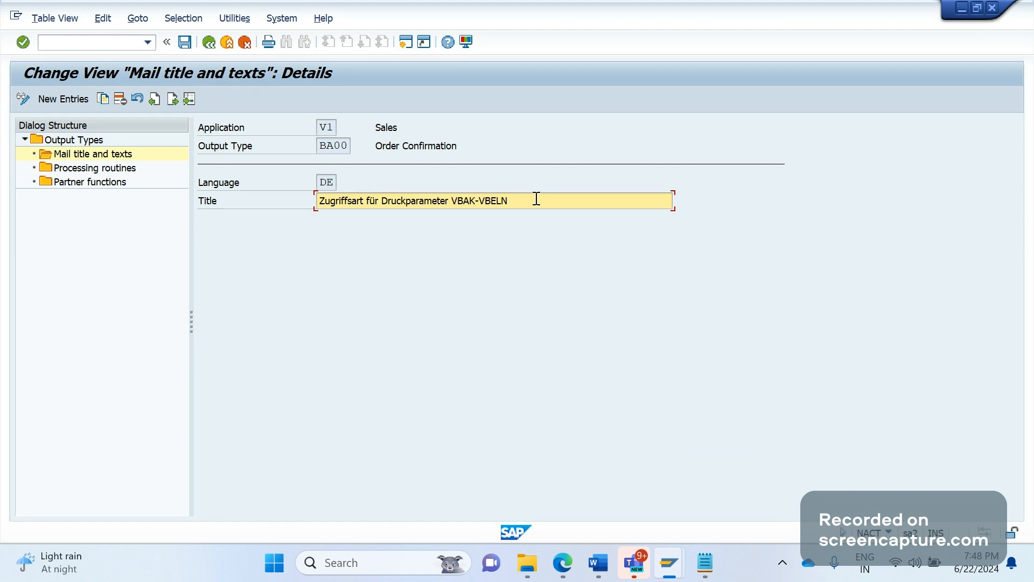
- Enclose VBAK-VBELN in the German mail title in ampersands as &VBAK-VBELN&
text(&)
key(Left)
key(Left)
key(Left)
text(&)
- Shorten Druckparameter to Druckparr in the German mail title and append &VBAK-KUNNR after the &VBAK-VBELN& placeholder
text(&VBAK)
key(BackSpace)
key(BackSpace)
key(BackSpace)
key(BackSpace)
key(BackSpace)
key(BackSpace)
text(r)
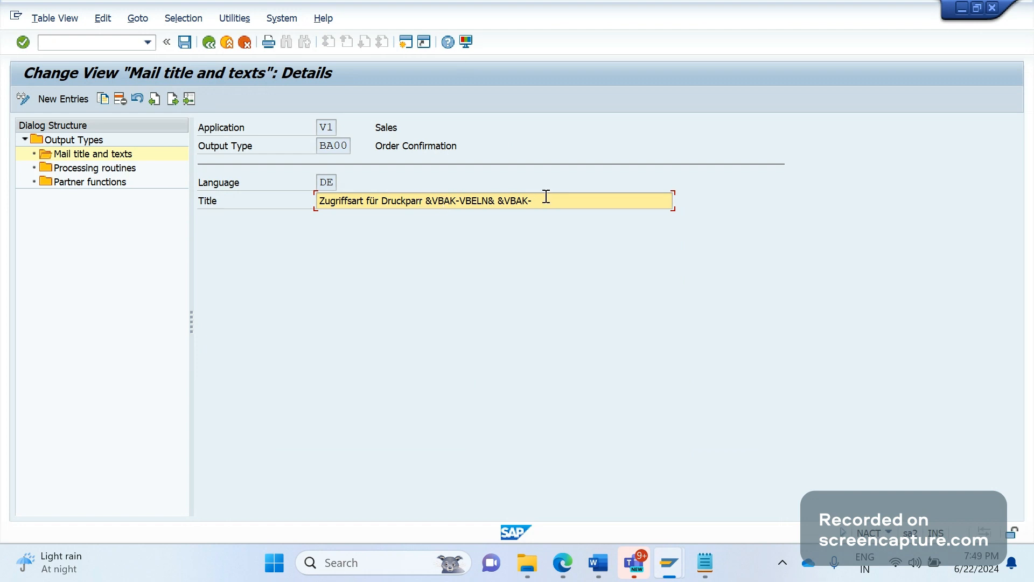
text(KUNNR)
- Shorten Druckparr to Drckparr in the title and close the last placeholder with an ampersand as &VBAK-KUNNR&
click(397, 199)
key(BackSpace)
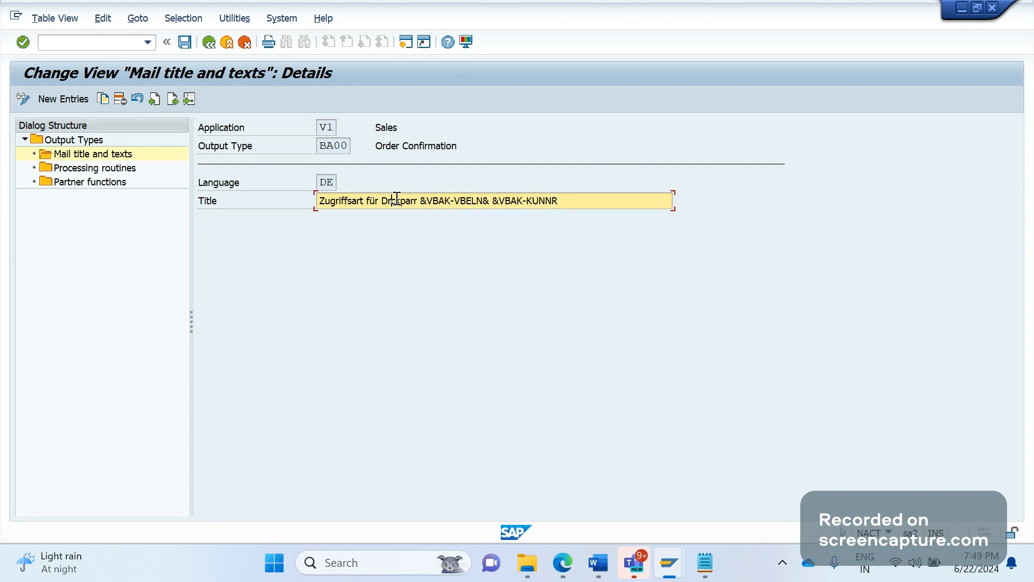
right_click(588, 198)
click(586, 197)
text(&)
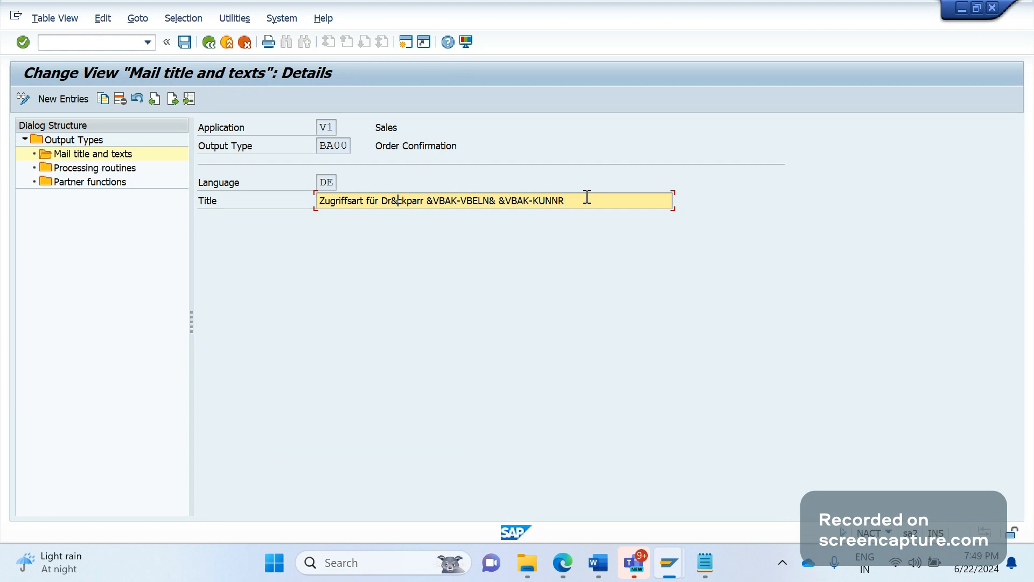
key(BackSpace)
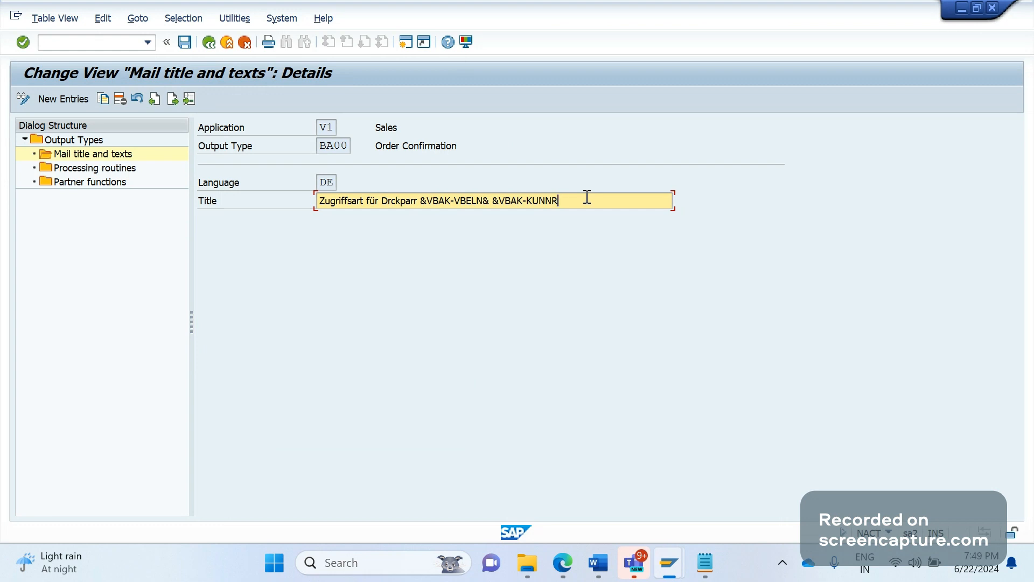
text(&)
- Open the processing routines of BA00 and examine the FORM routines for the EDI and Distribution (ALE) media
click(122, 170)
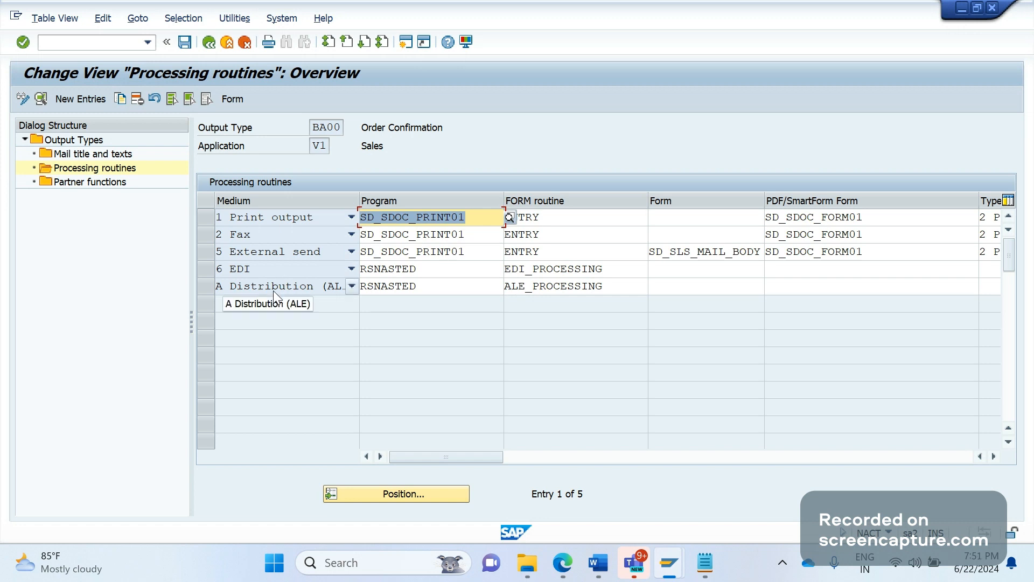
right_click(619, 268)
right_click(524, 260)
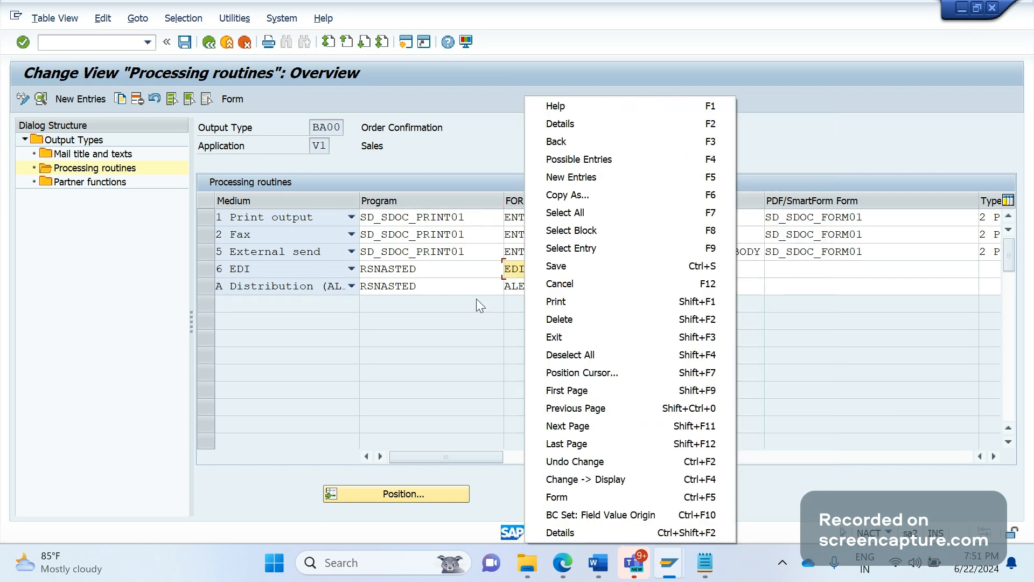
click(605, 292)
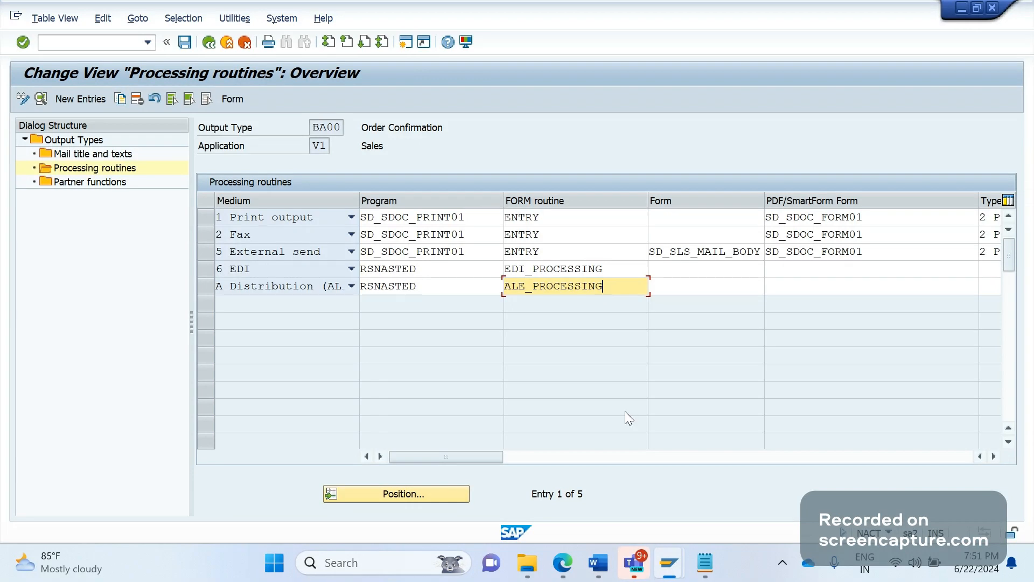
- Switch to the General Table Display session and list the TNAPR table entries for output type BA00
mouse_move(669, 552)
click(735, 478)
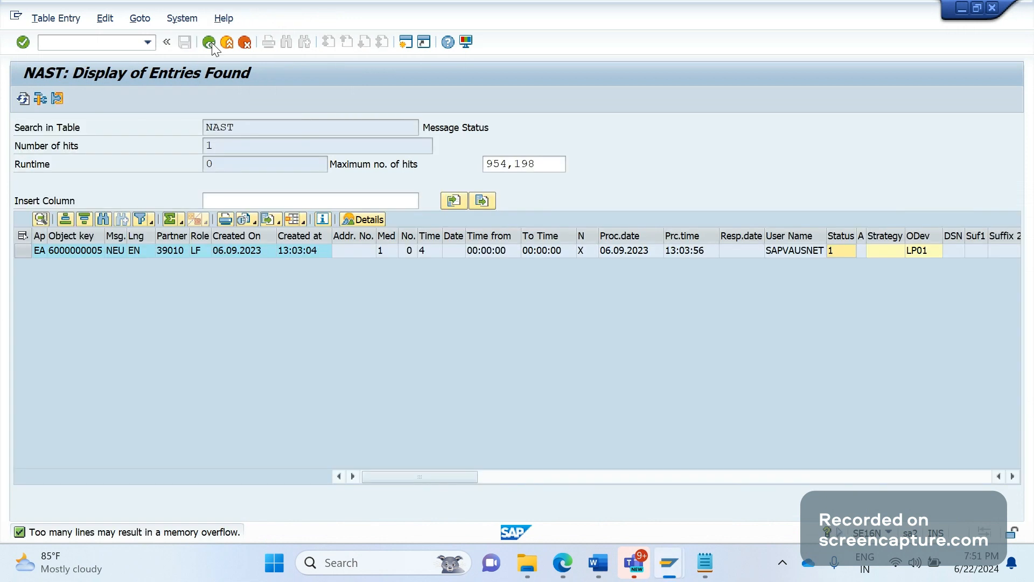
click(209, 43)
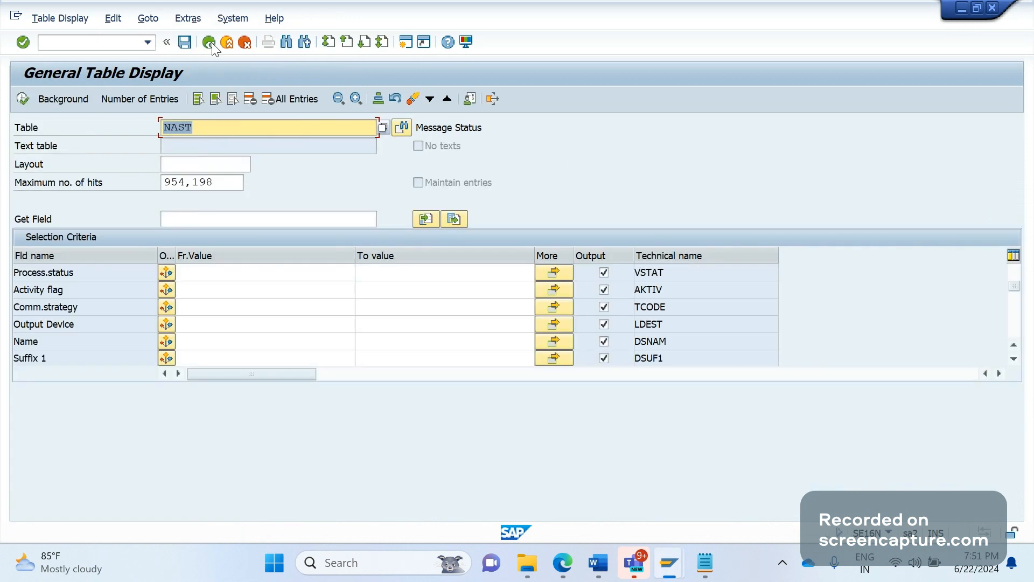
text(TNAPR)
key(Return)
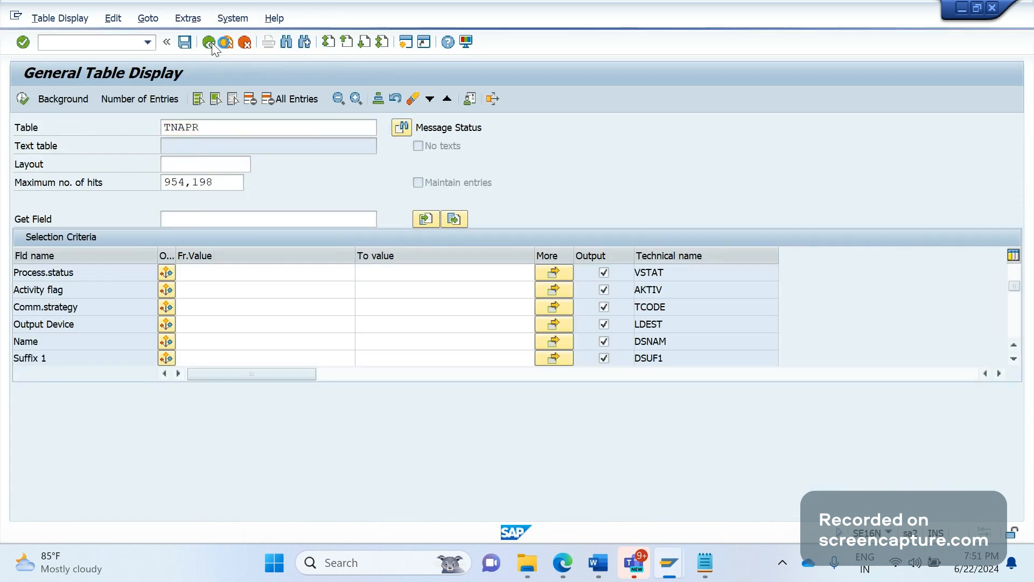
text(B)
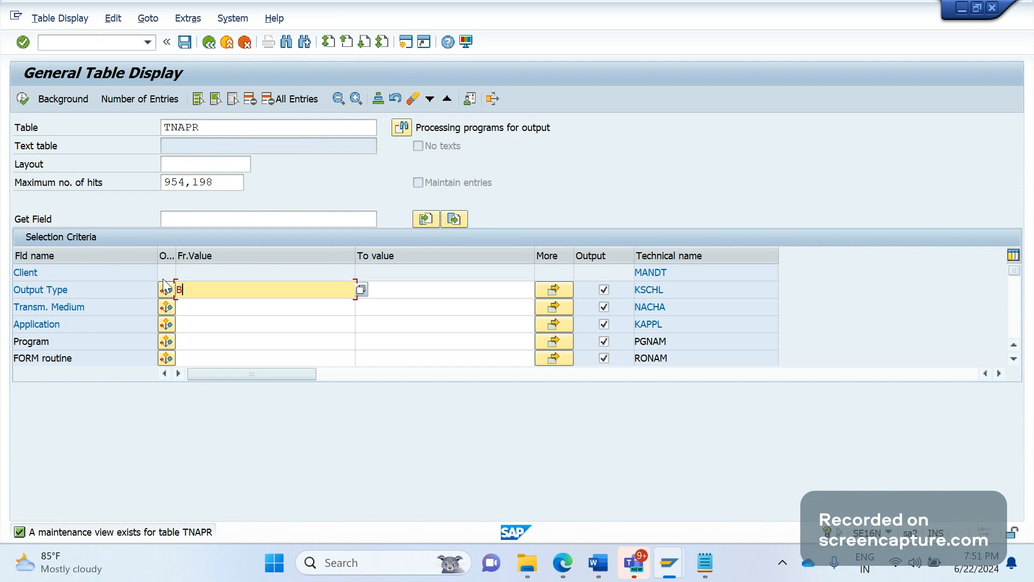
text(A00)
key(Return)
key(F8)
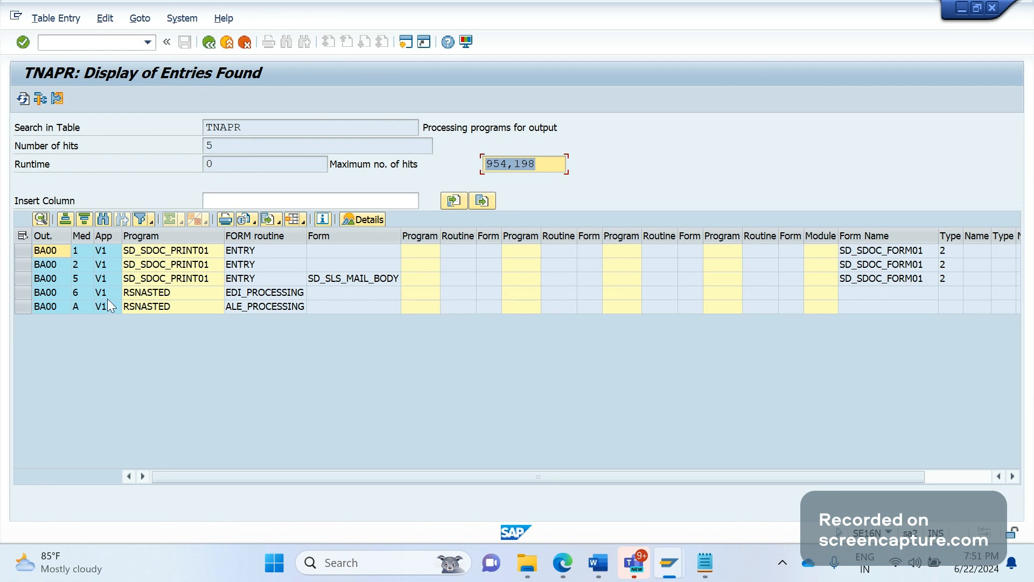
- Highlight the BA00 entries in TNAPR from output type through form name and type, and return to the processing routines
drag(45, 250, 264, 306)
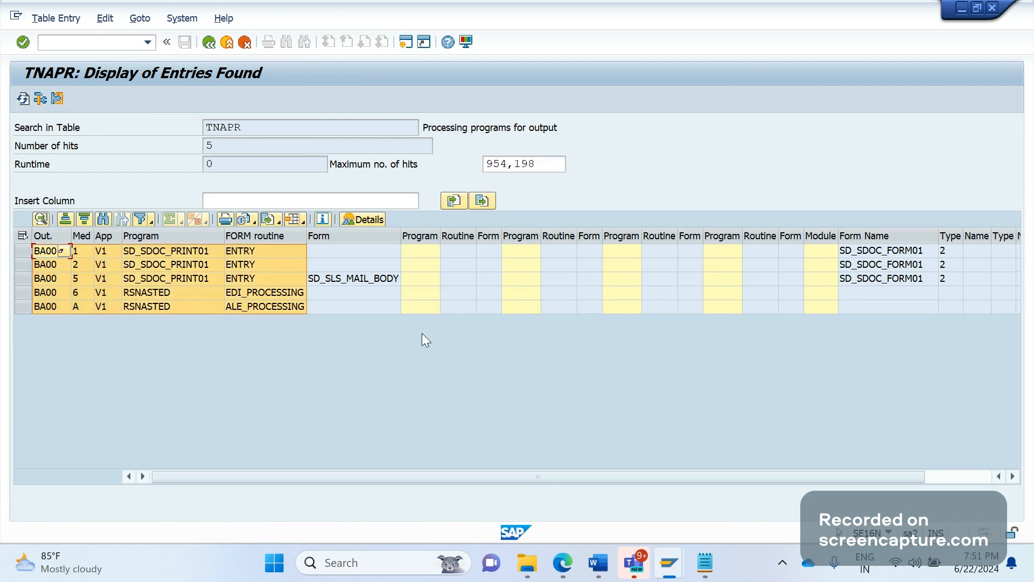
drag(422, 334, 946, 406)
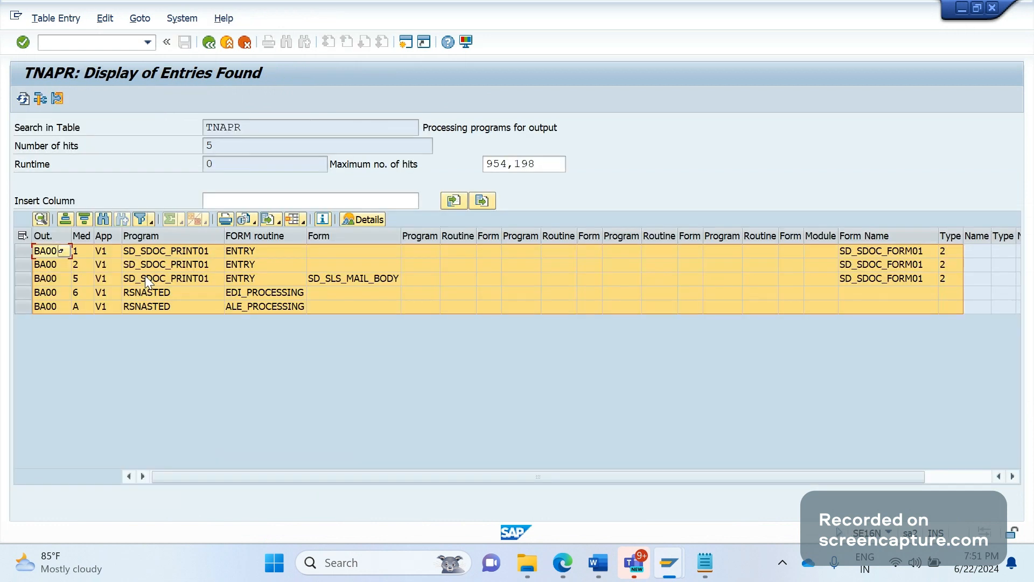
click(351, 292)
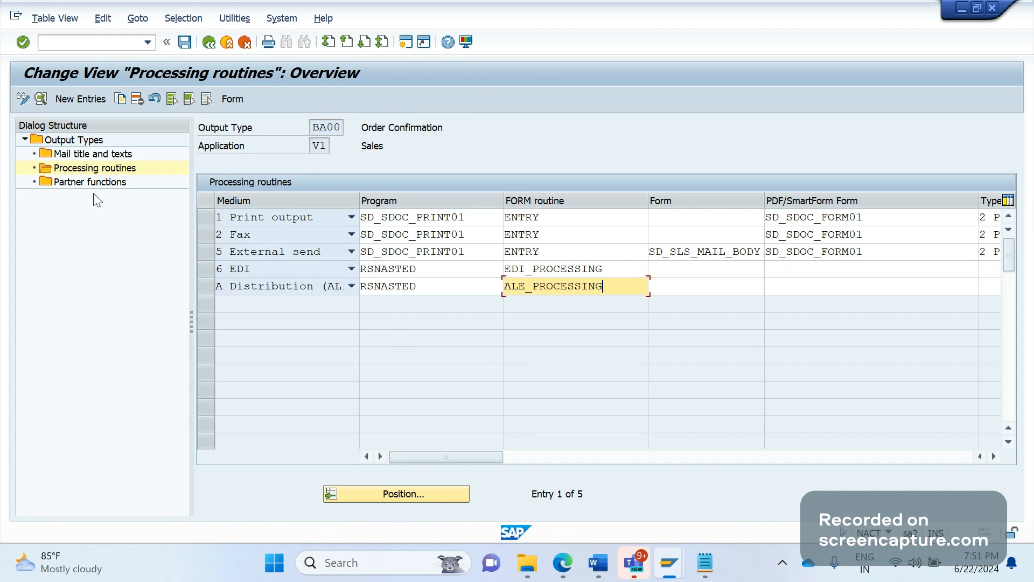
- Open the partner functions of BA00 and examine the function assigned to the Print output and Distribution (ALE) media
click(92, 187)
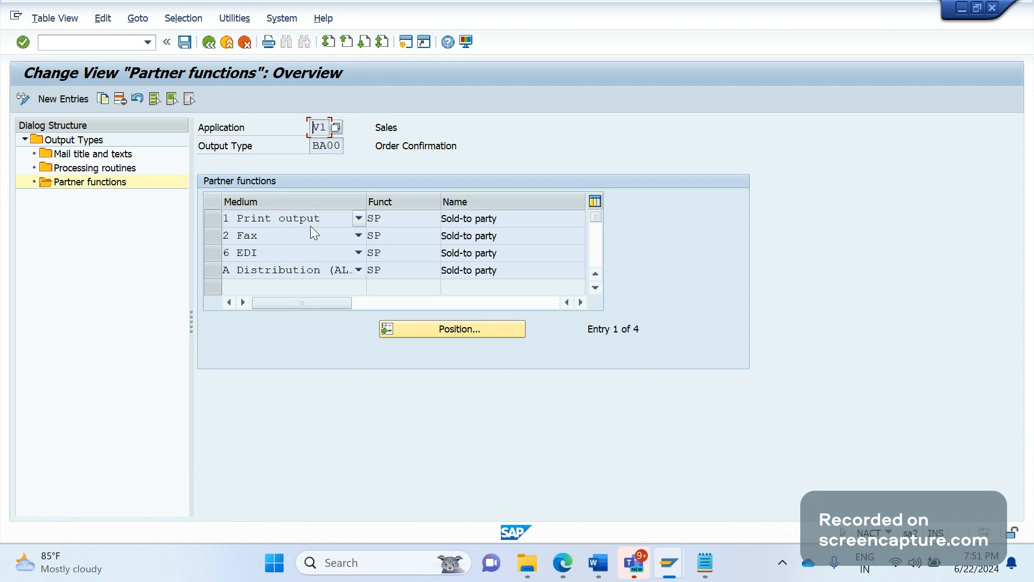
click(404, 221)
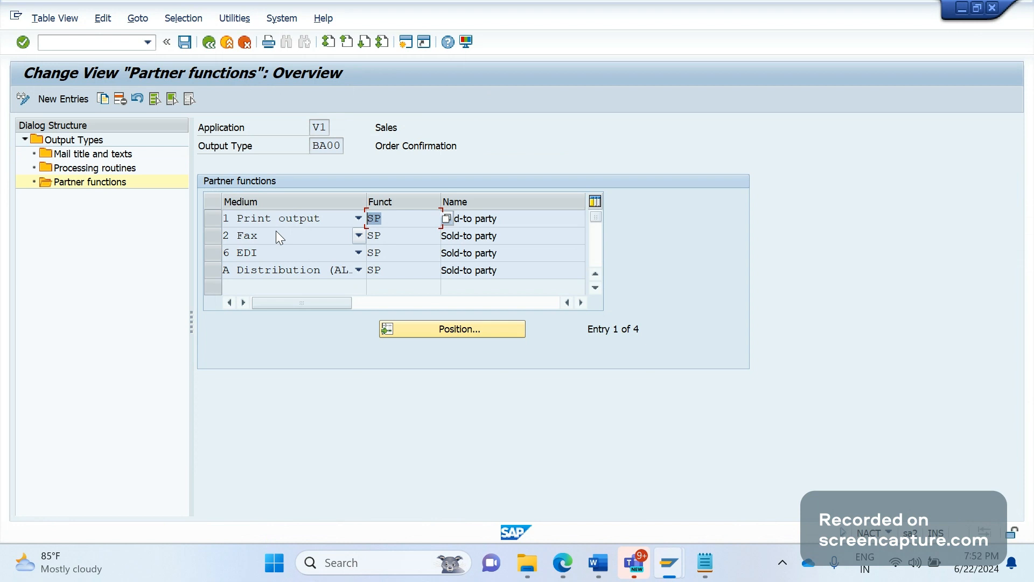
click(374, 268)
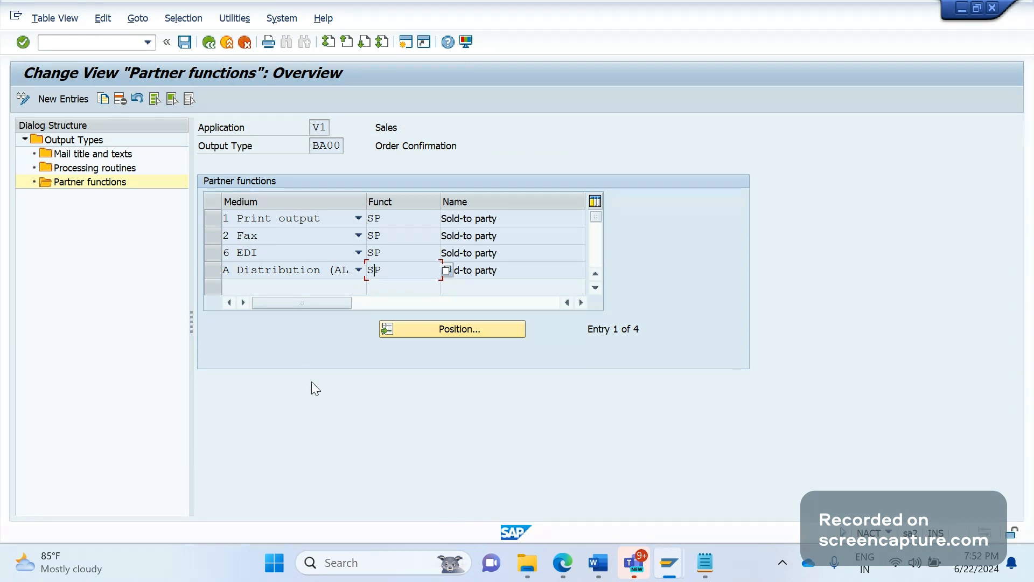
click(563, 555)
click(413, 495)
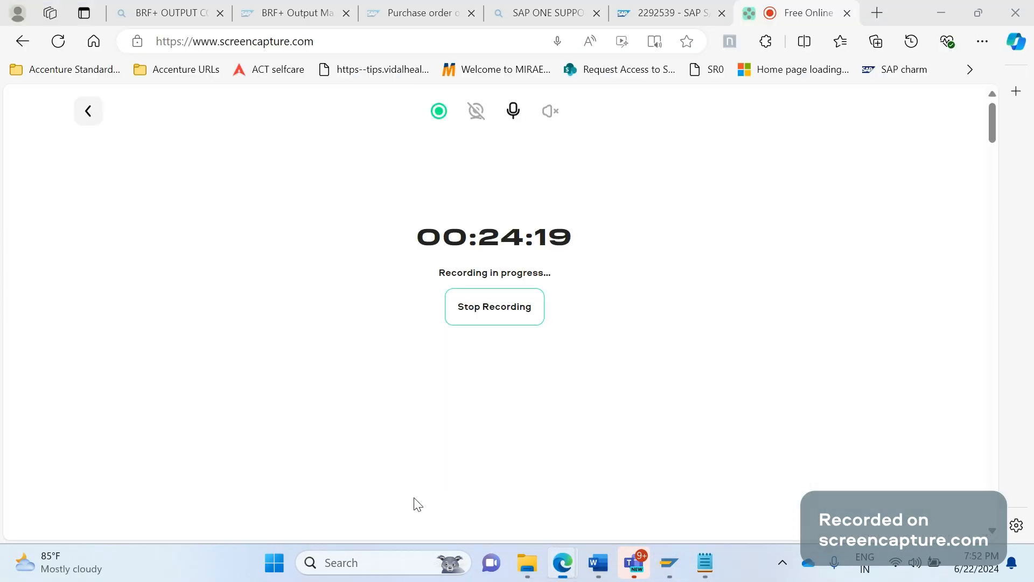